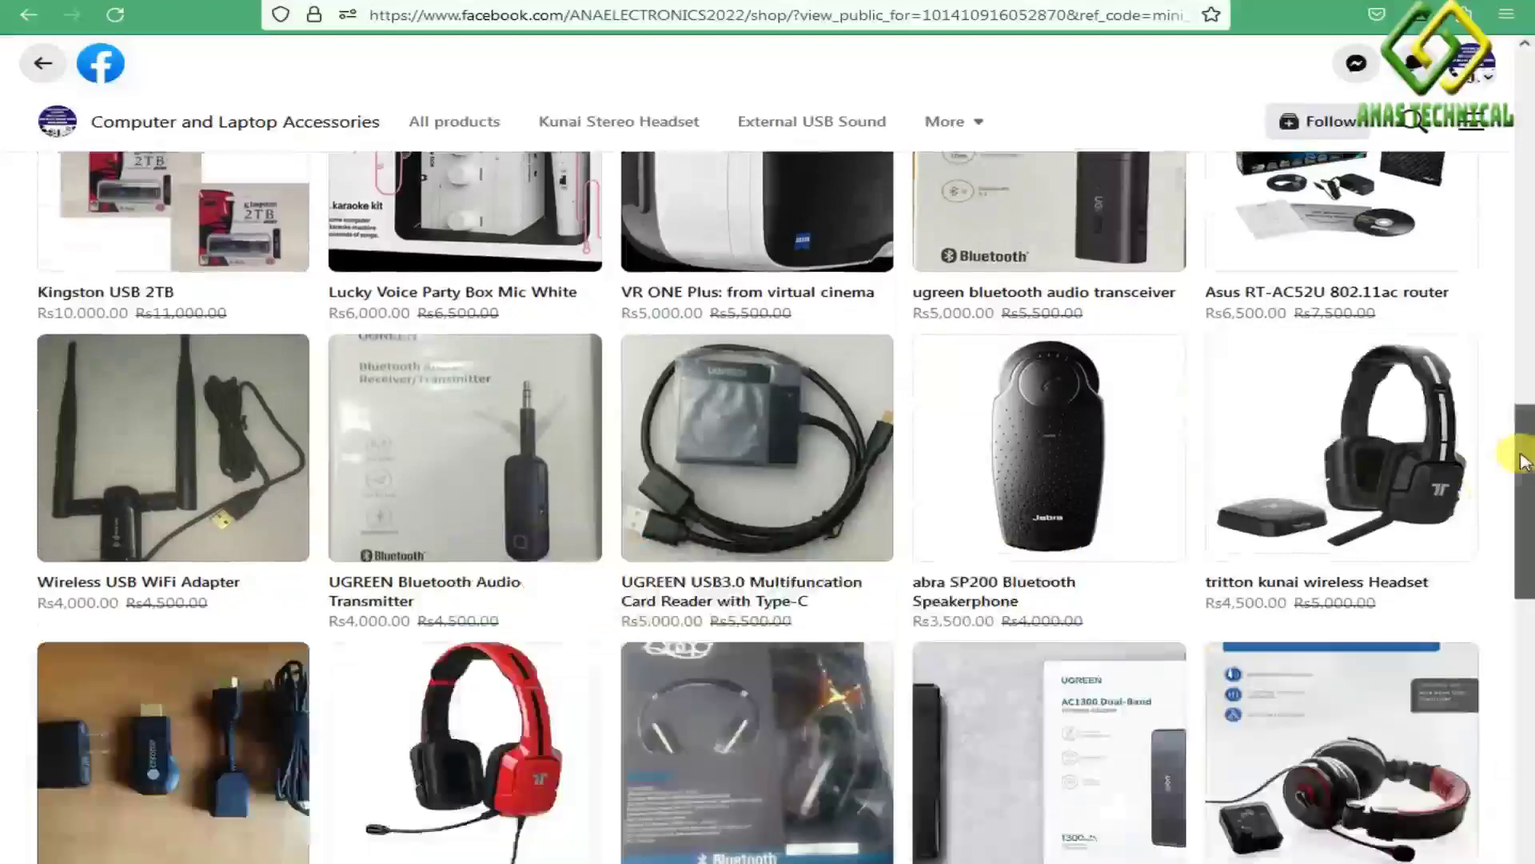
# Step: Look through the product listings in the Computer and Laptop Accessories shop
pyautogui.moveTo(1523, 460); pyautogui.dragTo(1518, 747)
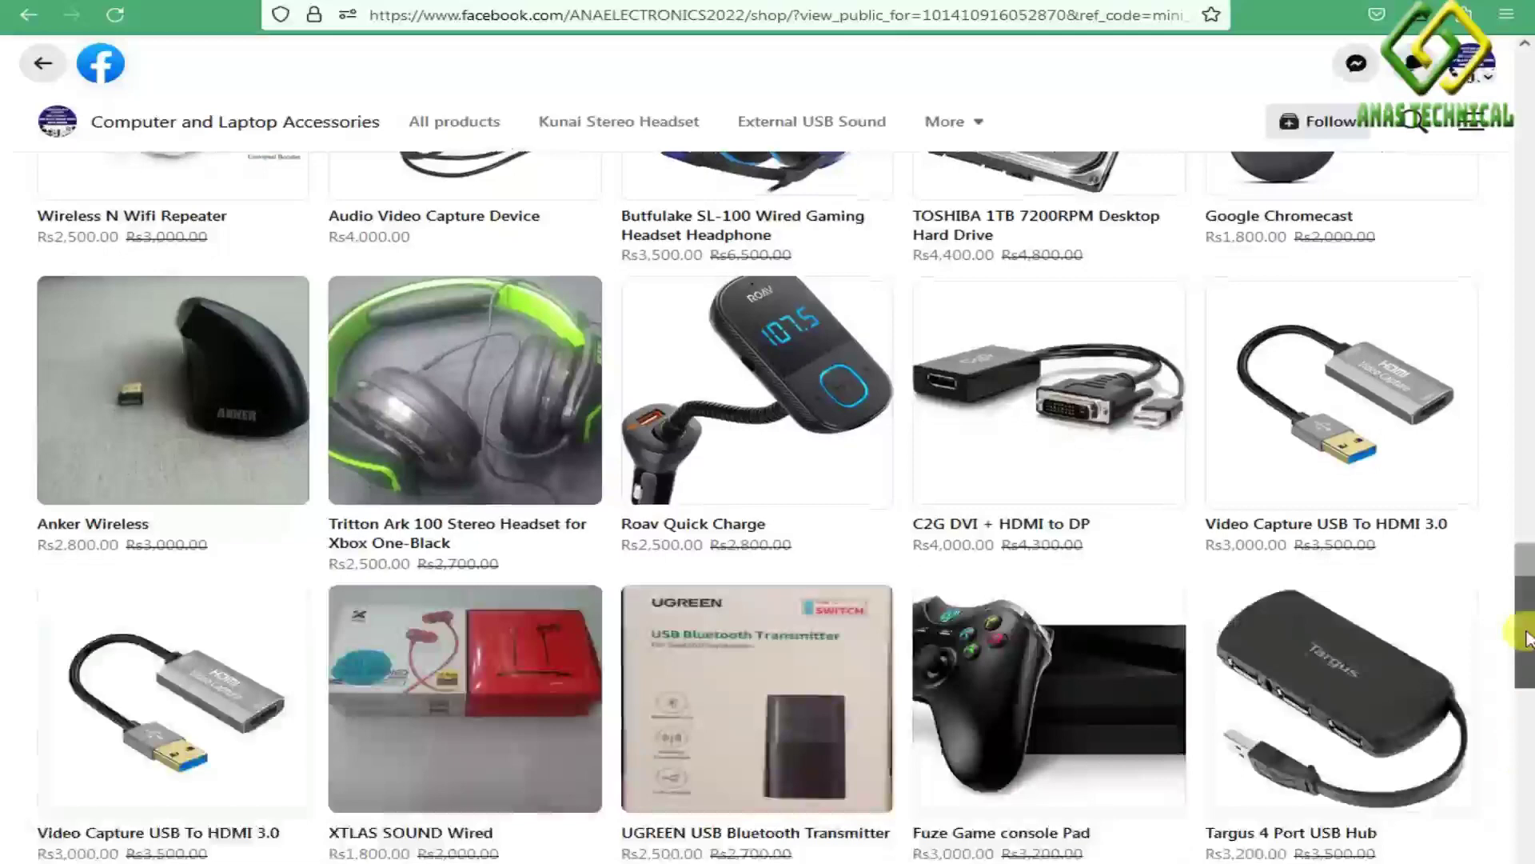
pyautogui.moveTo(1525, 637); pyautogui.dragTo(1525, 861)
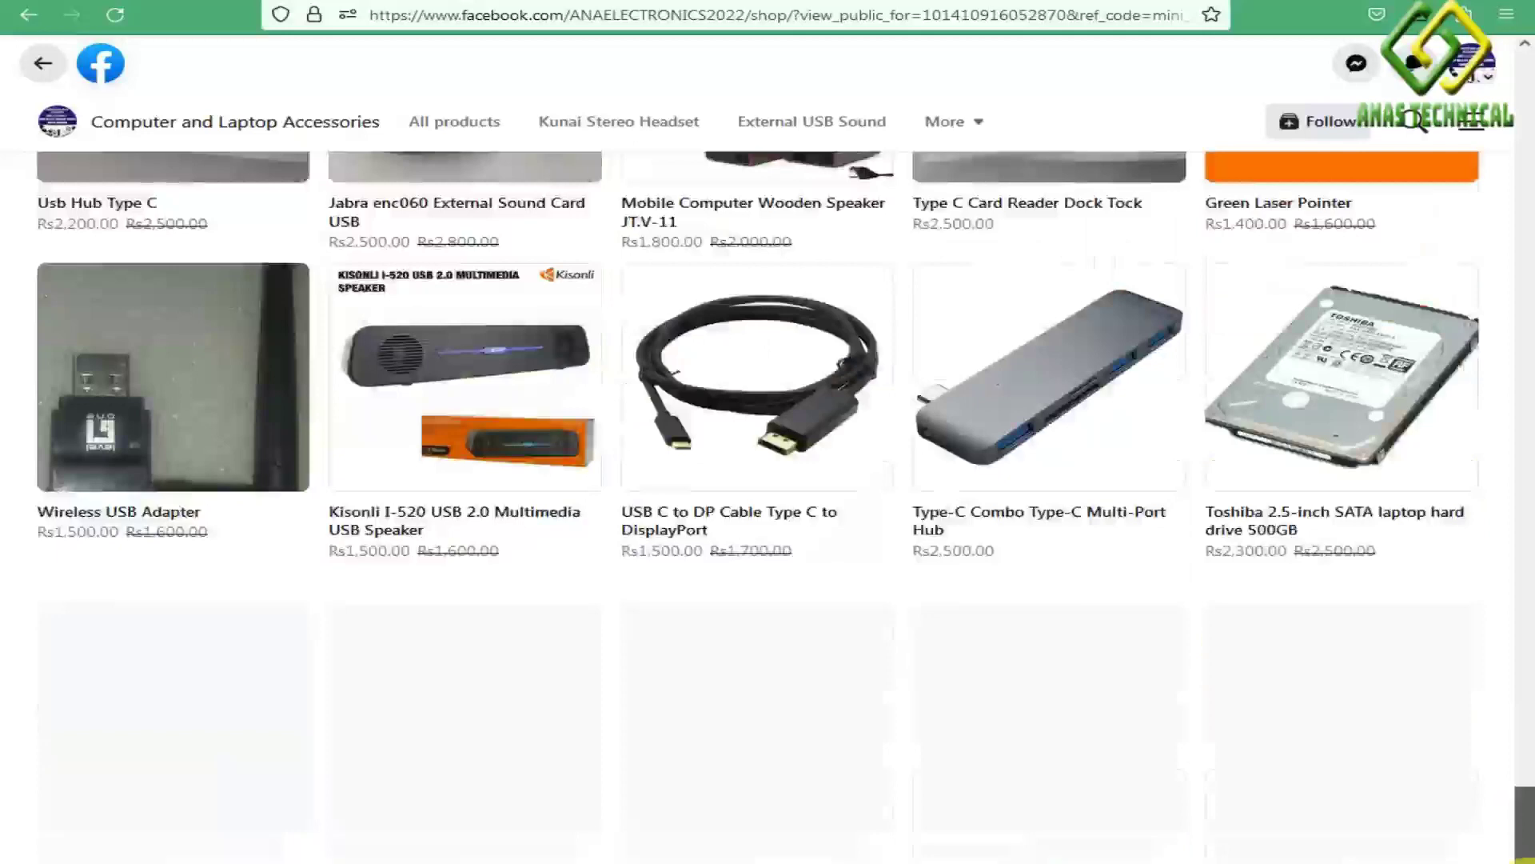
pyautogui.moveTo(1526, 861); pyautogui.dragTo(1526, 48)
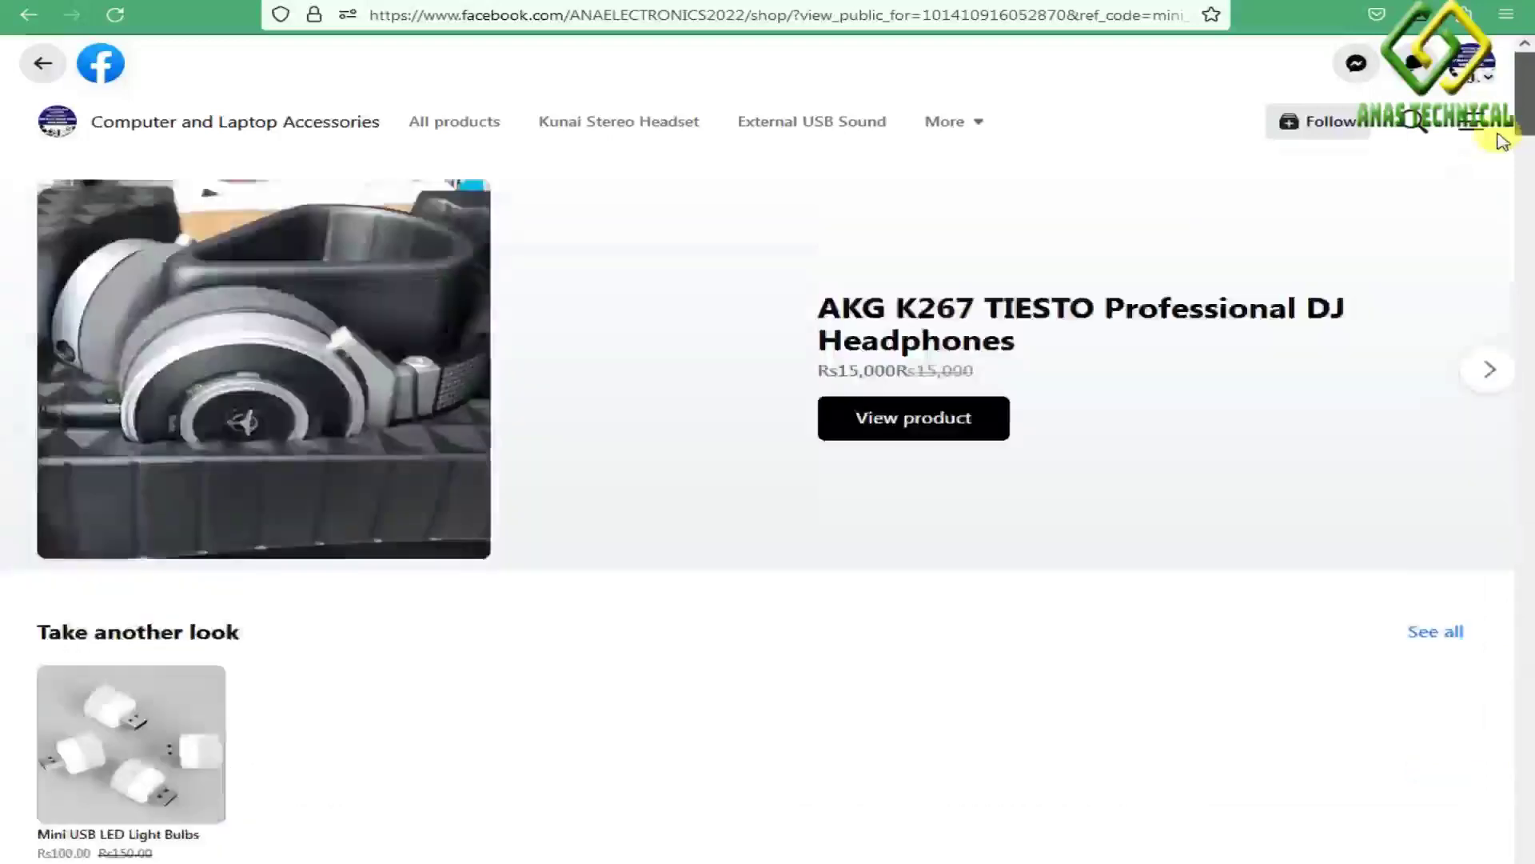
# Step: Leave the shop for the Facebook home page and open the Commerce tool through Meta Business Suite
pyautogui.click(32, 71)
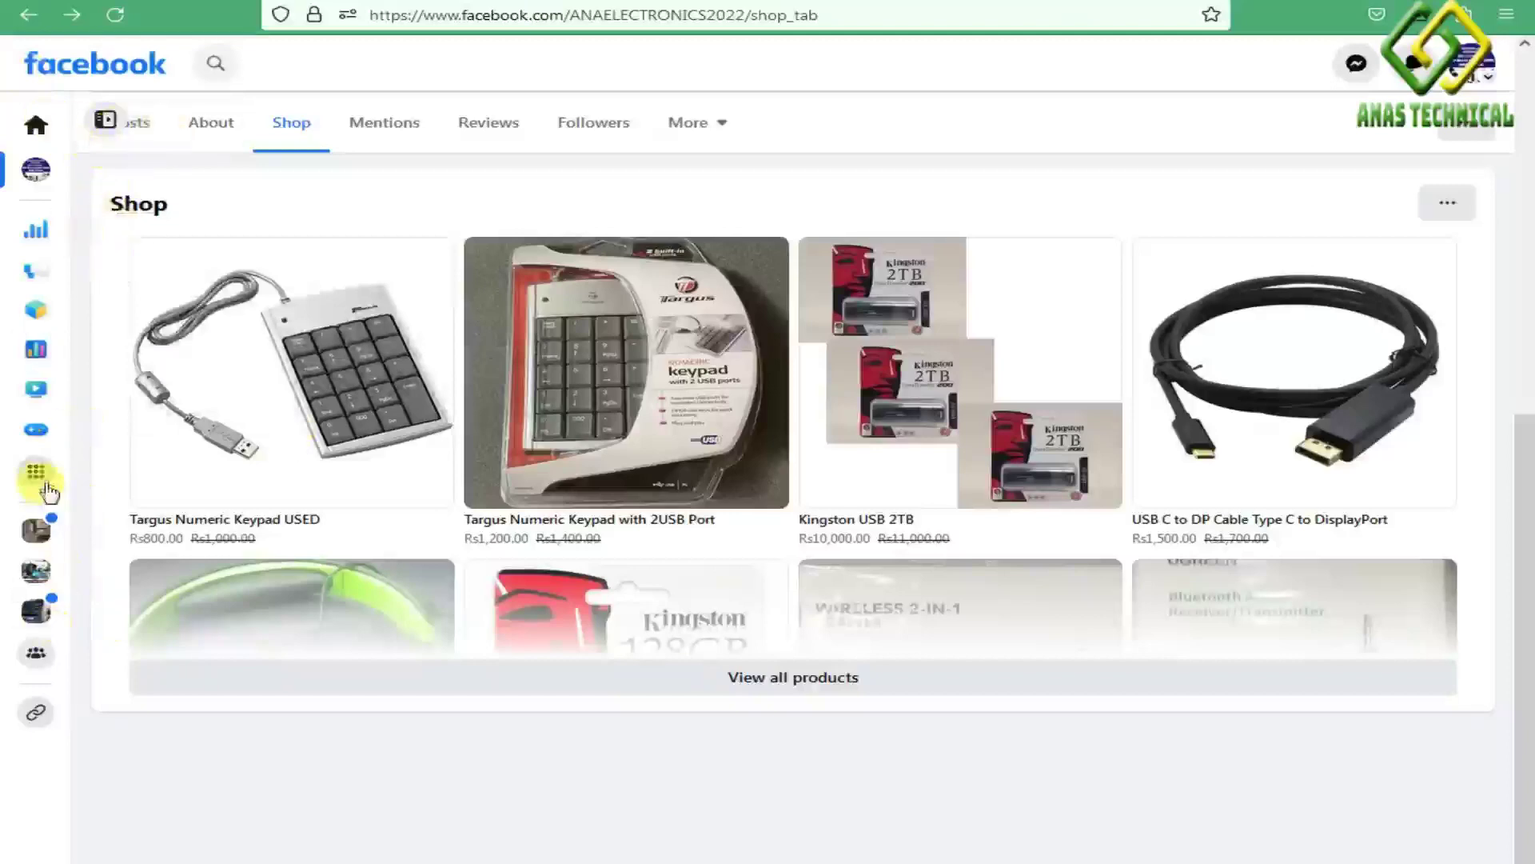
pyautogui.click(22, 16)
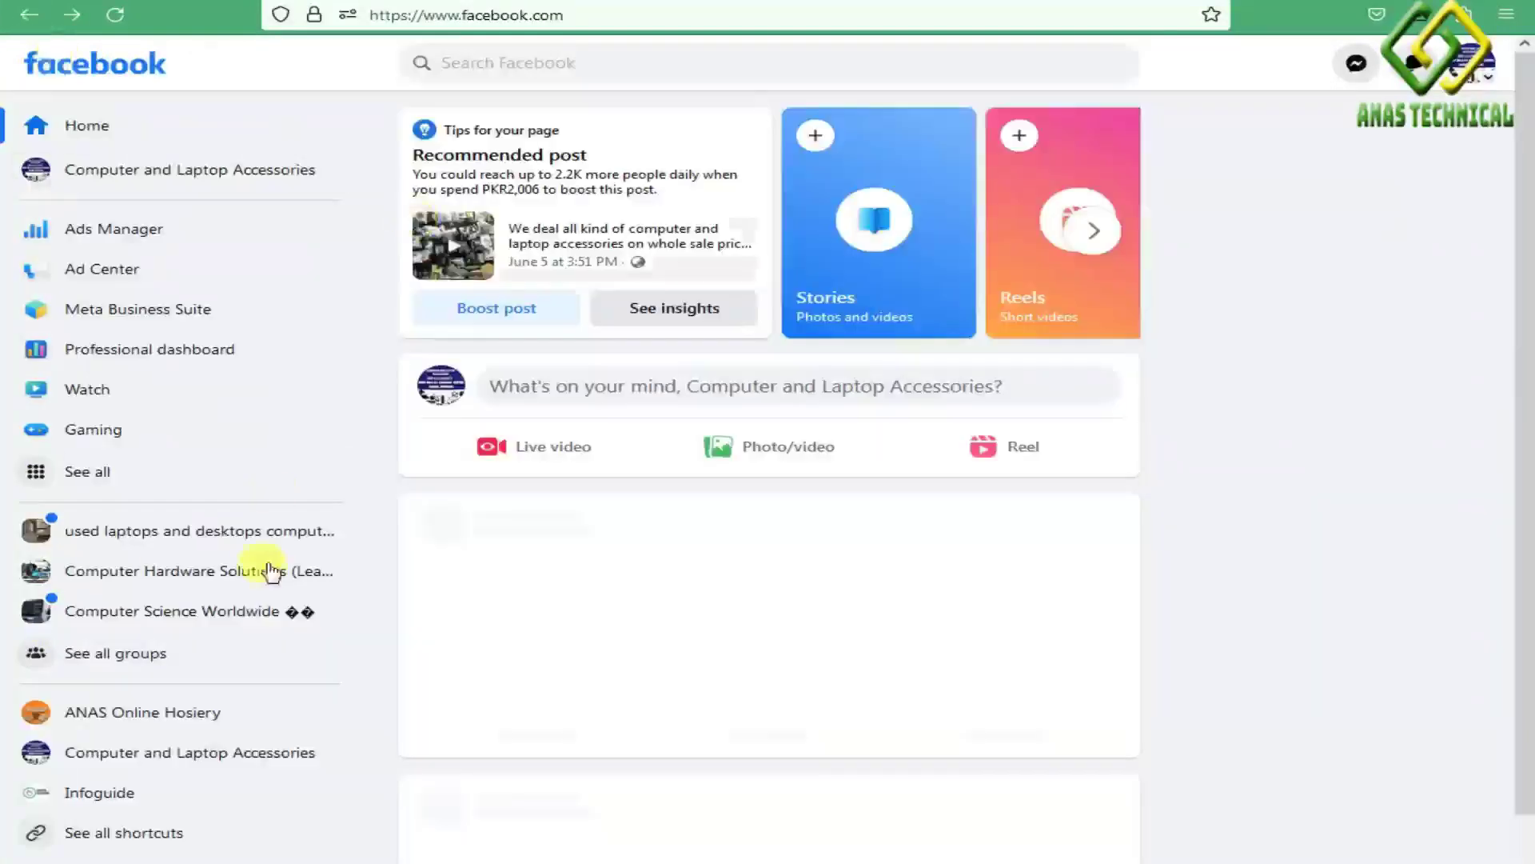
pyautogui.click(146, 320)
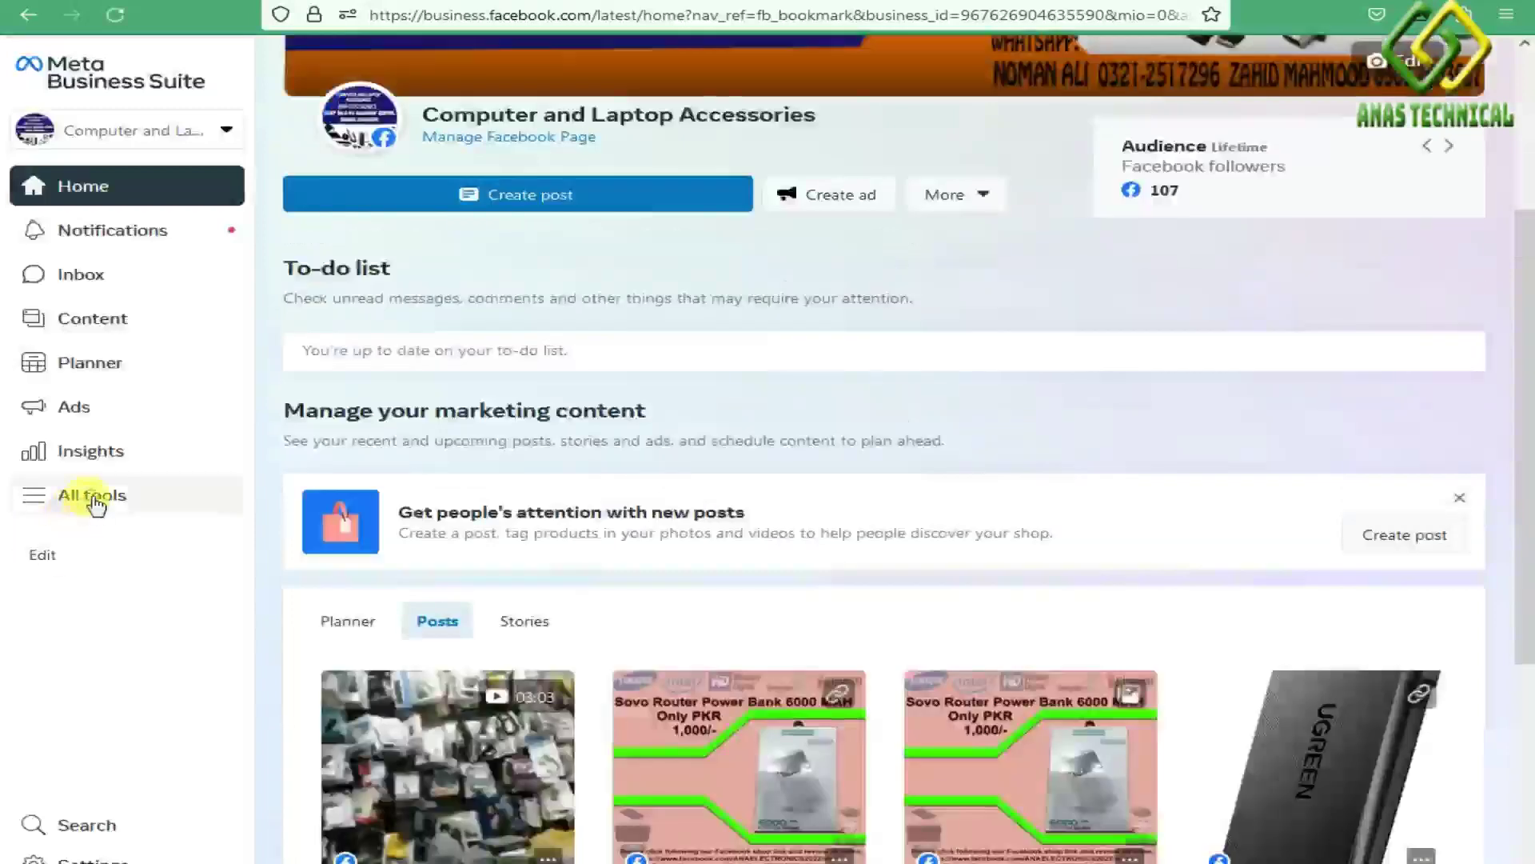
pyautogui.click(93, 501)
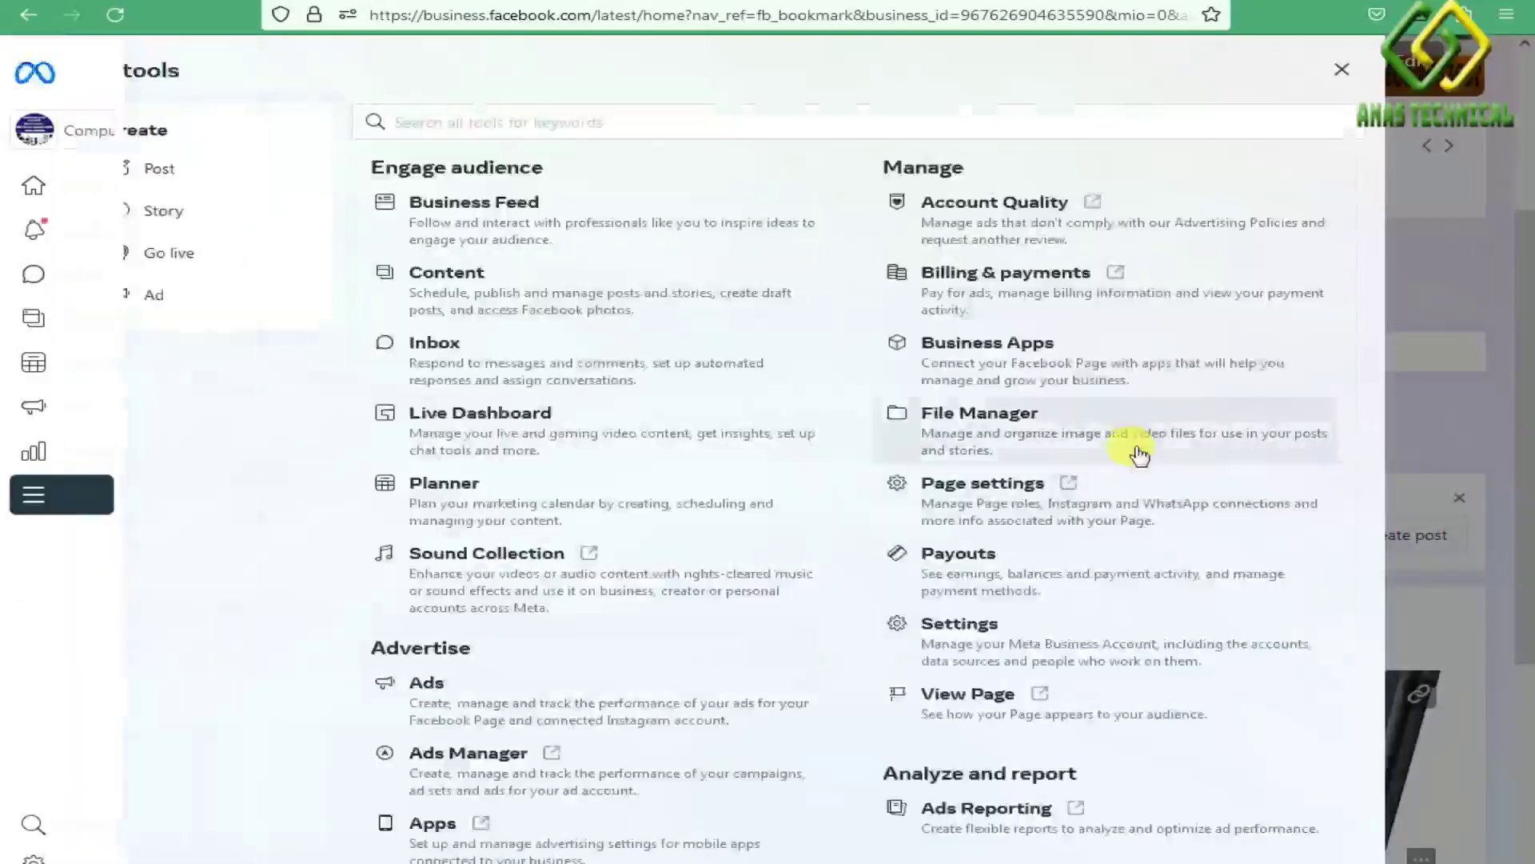
pyautogui.scroll(-5, 1139, 454)
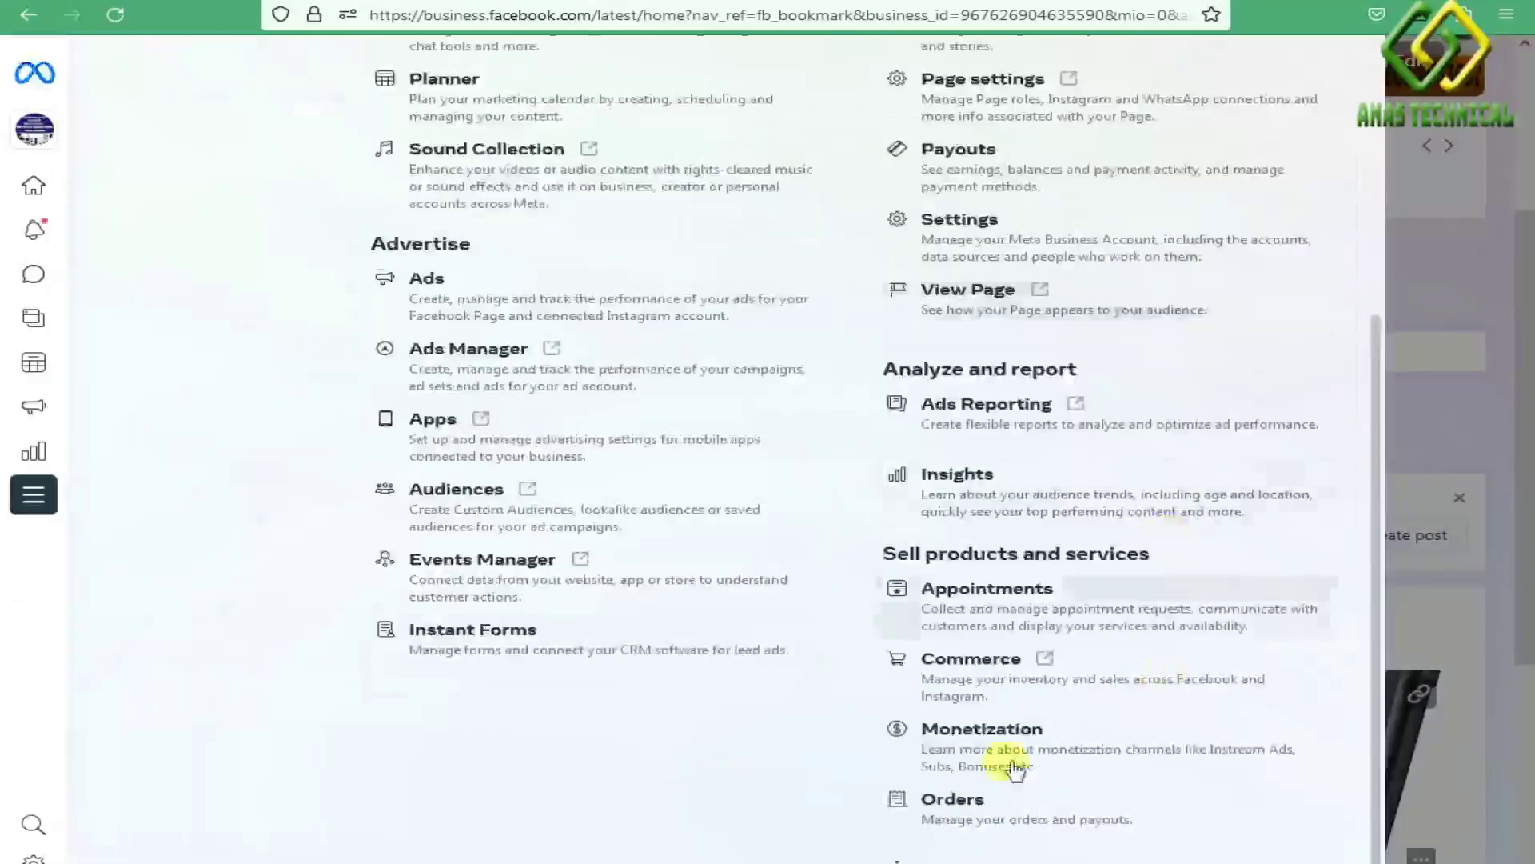
pyautogui.click(970, 678)
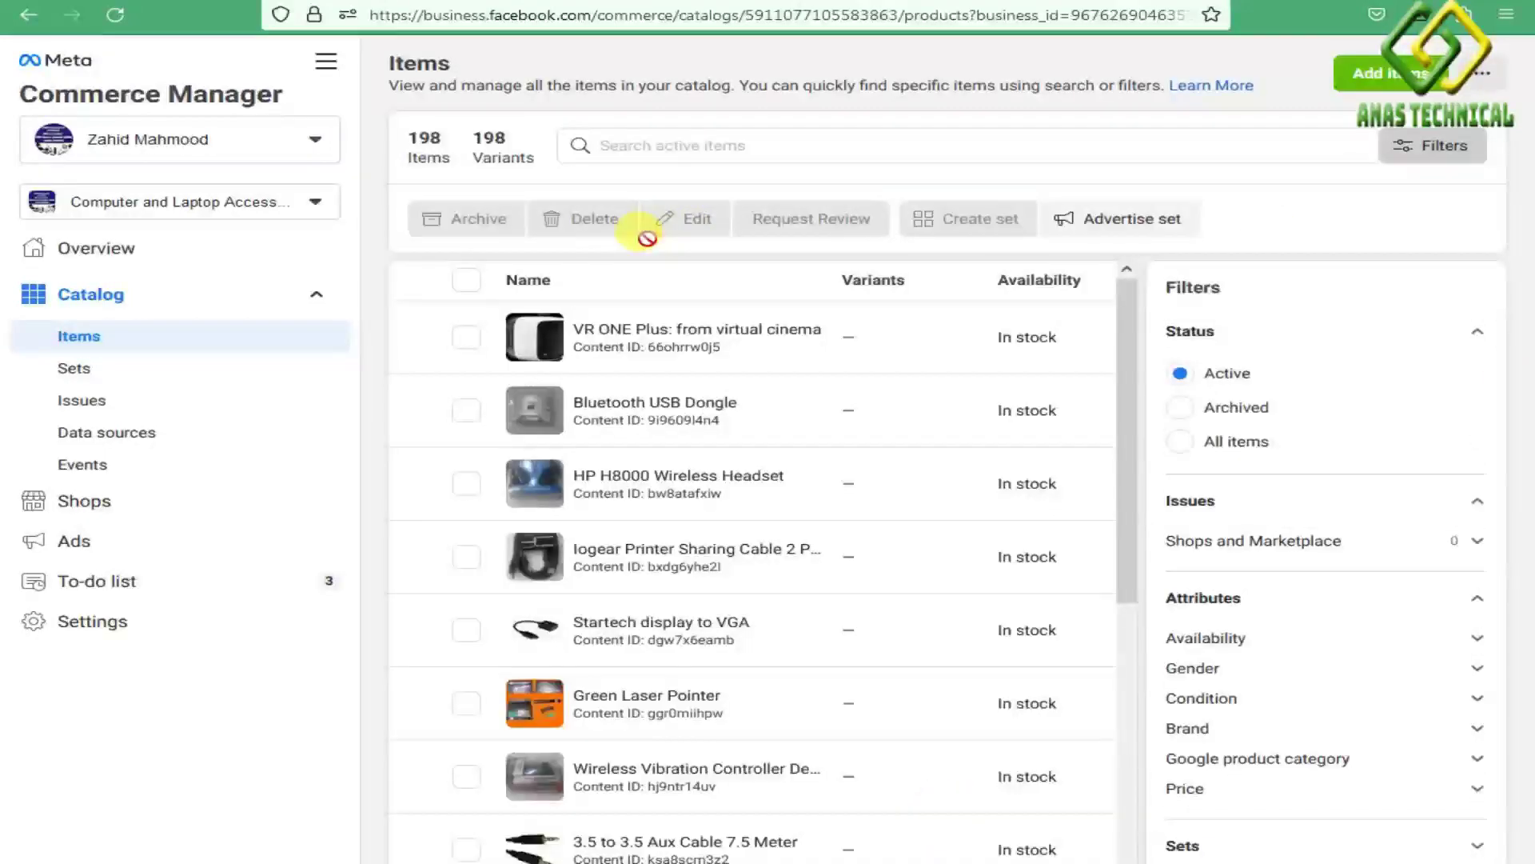
# Step: Start adding a catalog item with the Manual option and open the image upload for the new item
pyautogui.click(1389, 76)
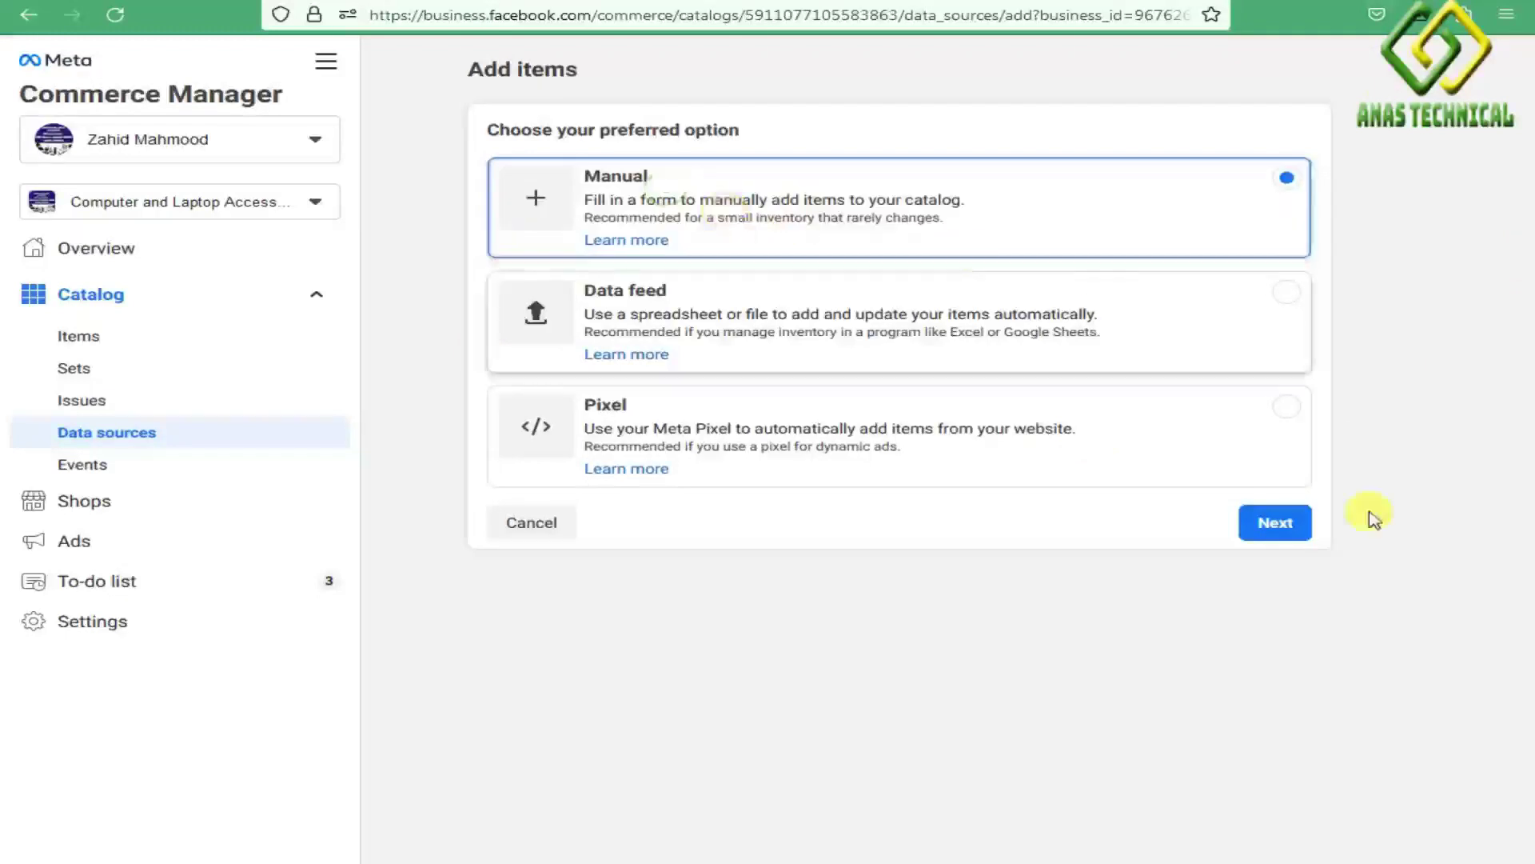
pyautogui.click(1275, 524)
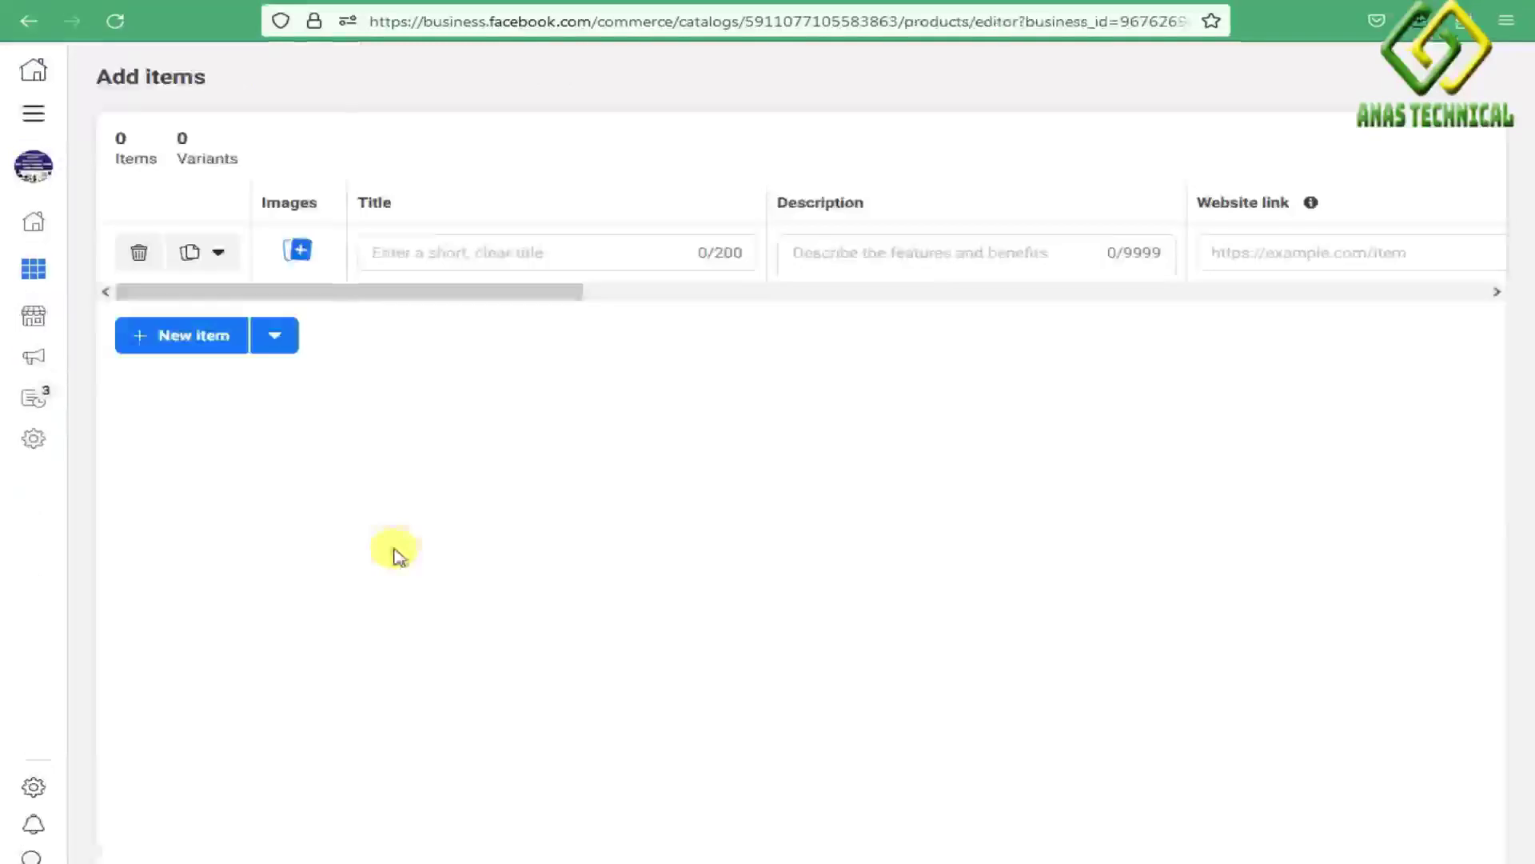
pyautogui.click(300, 253)
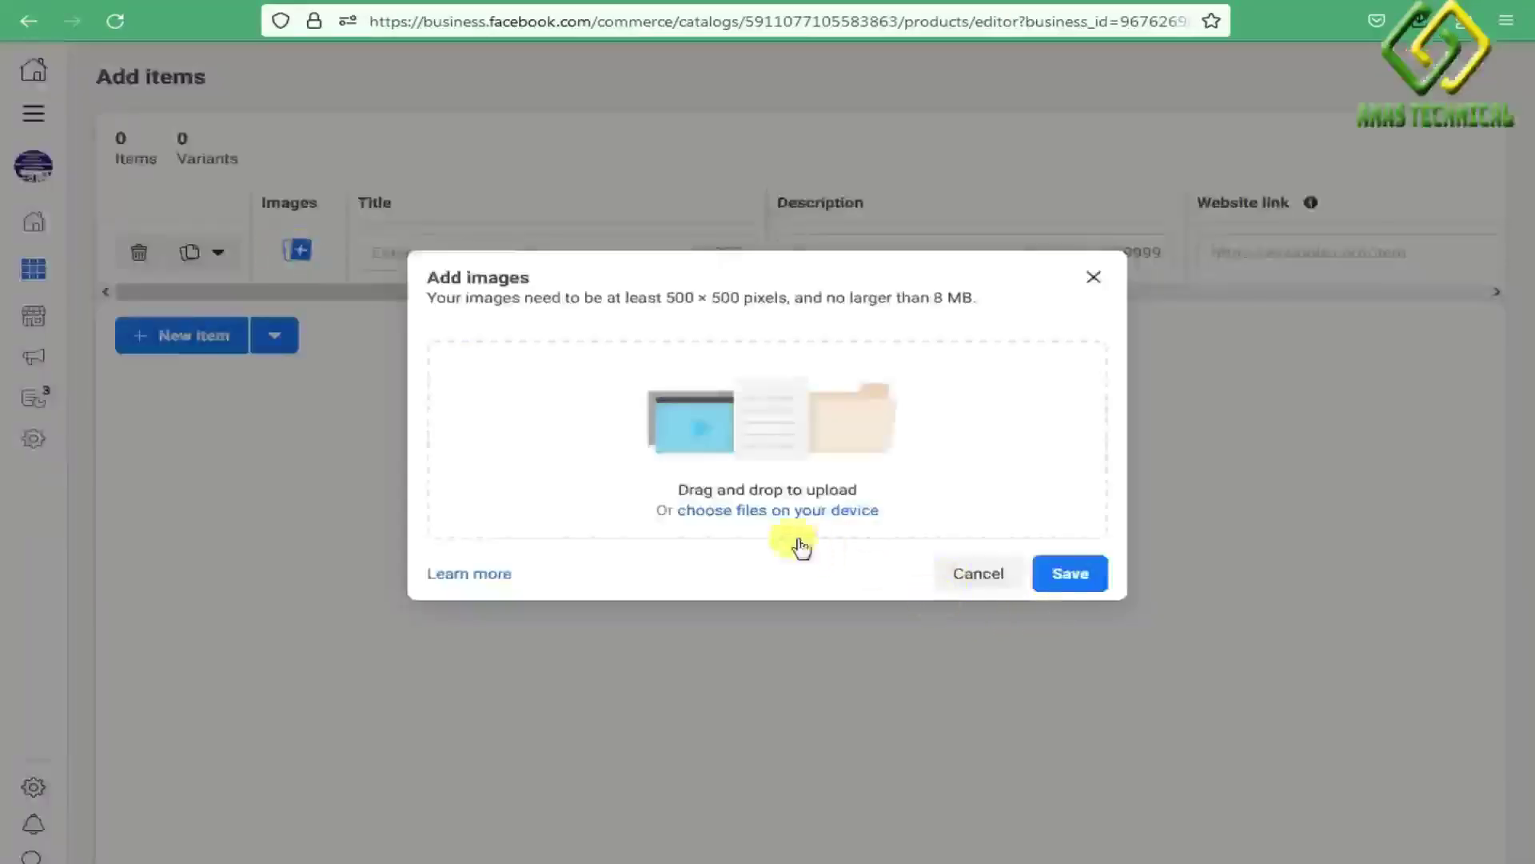
# Step: Upload image 01 from FaceBook Business > Jun 22 2023 > Item 01, reached through the "Desktop - Shortcut" folder on the desktop
pyautogui.click(764, 512)
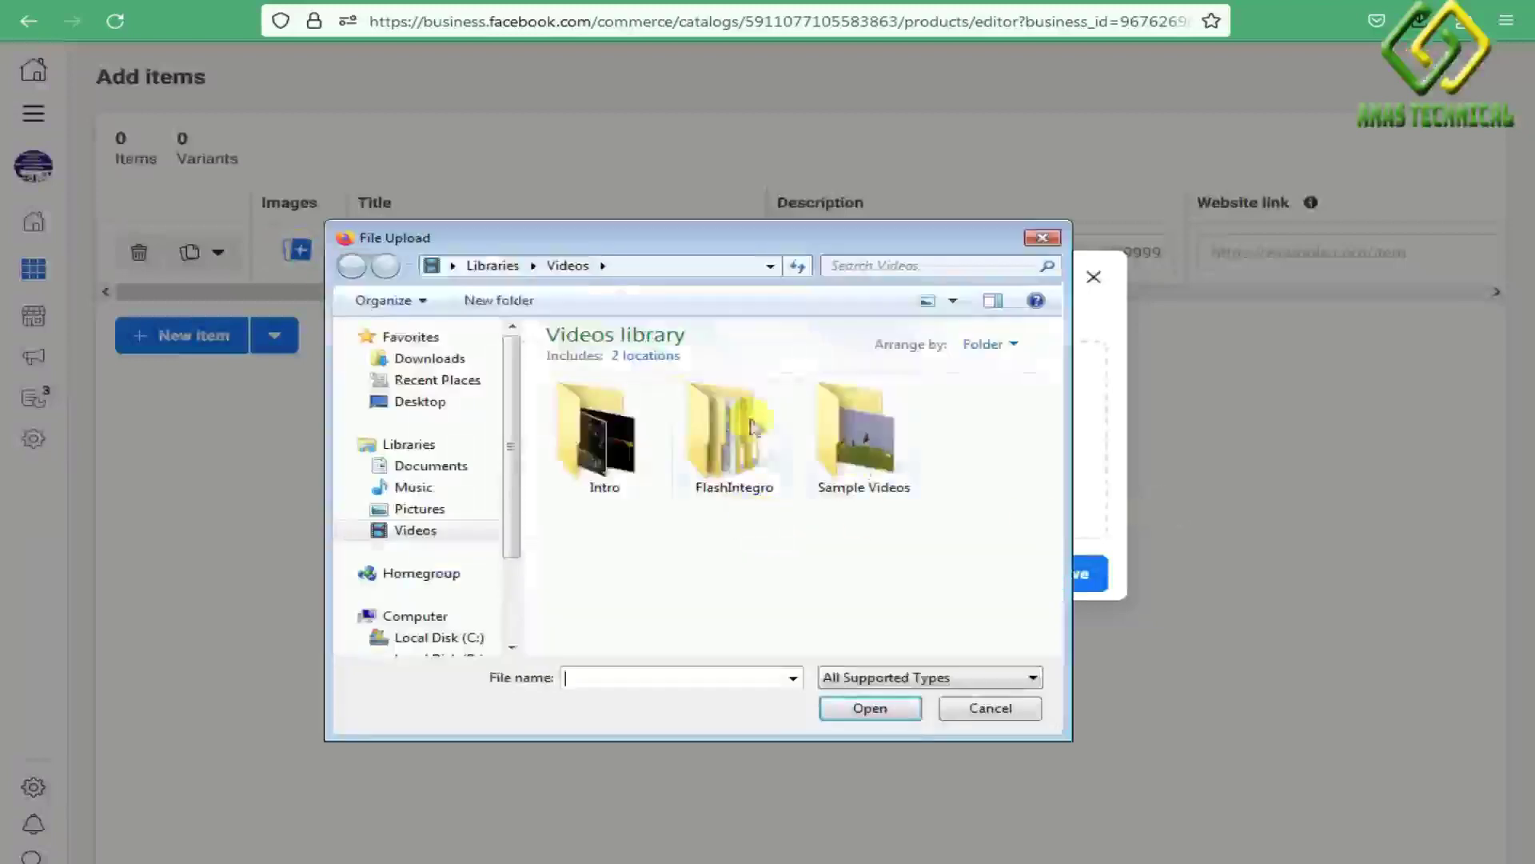
pyautogui.click(417, 402)
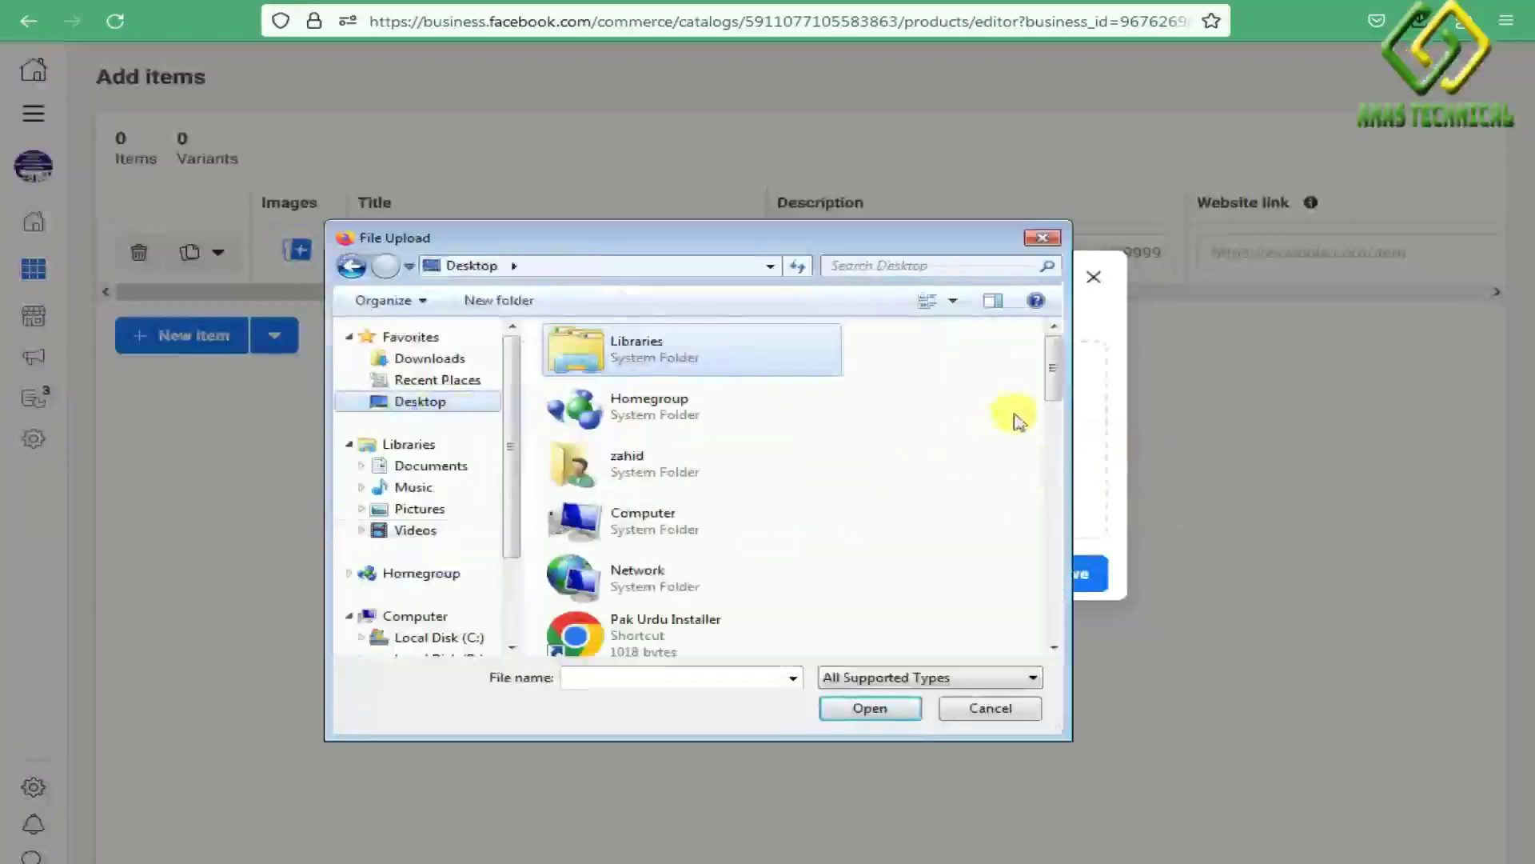
pyautogui.moveTo(1055, 370); pyautogui.dragTo(1054, 544)
pyautogui.click(679, 508)
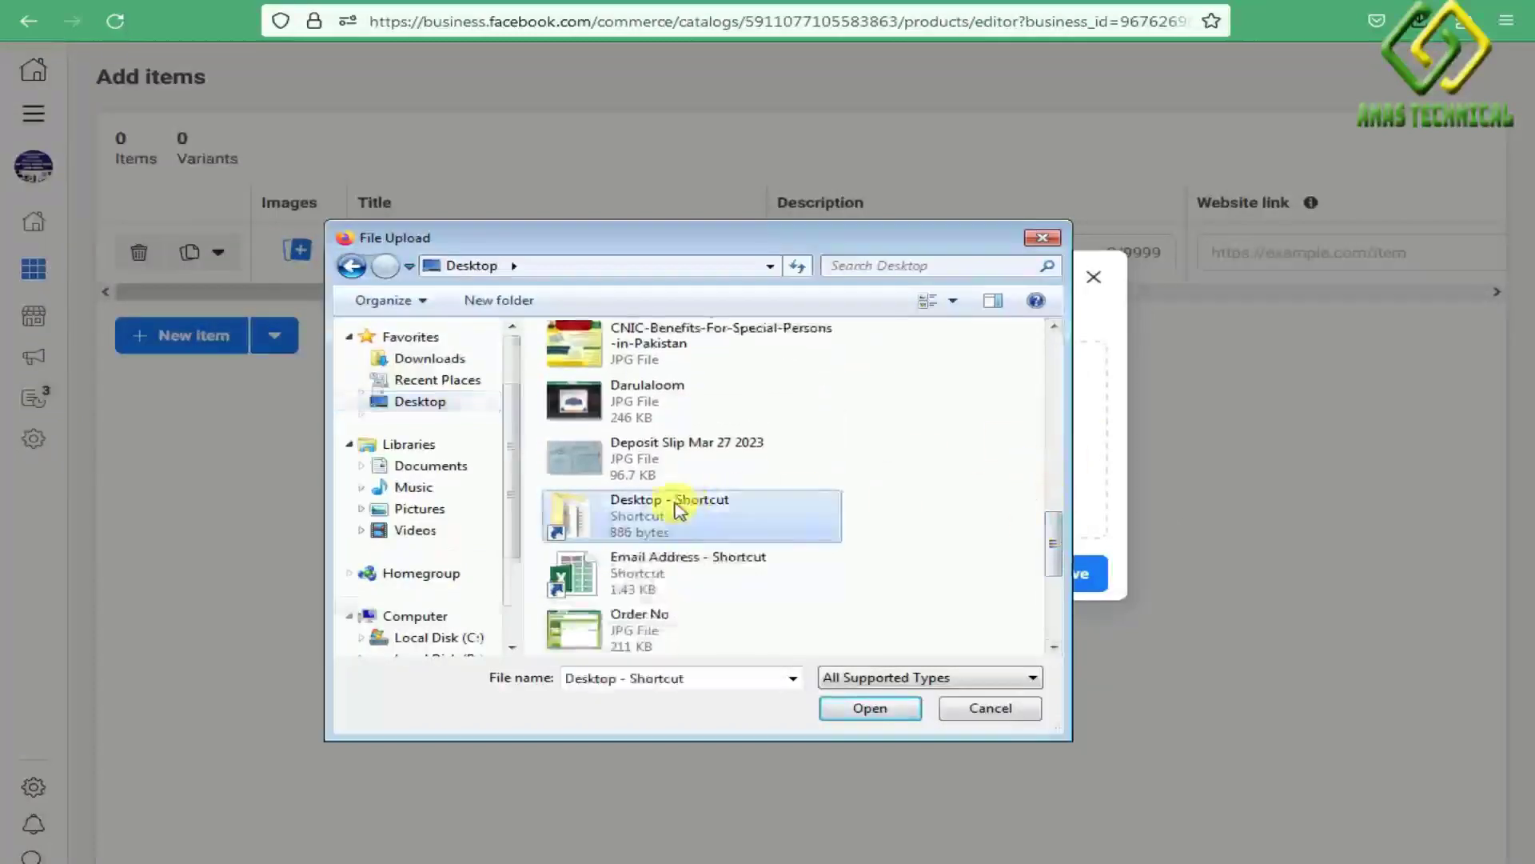
pyautogui.doubleClick(679, 509)
pyautogui.moveTo(1050, 377); pyautogui.dragTo(1053, 407)
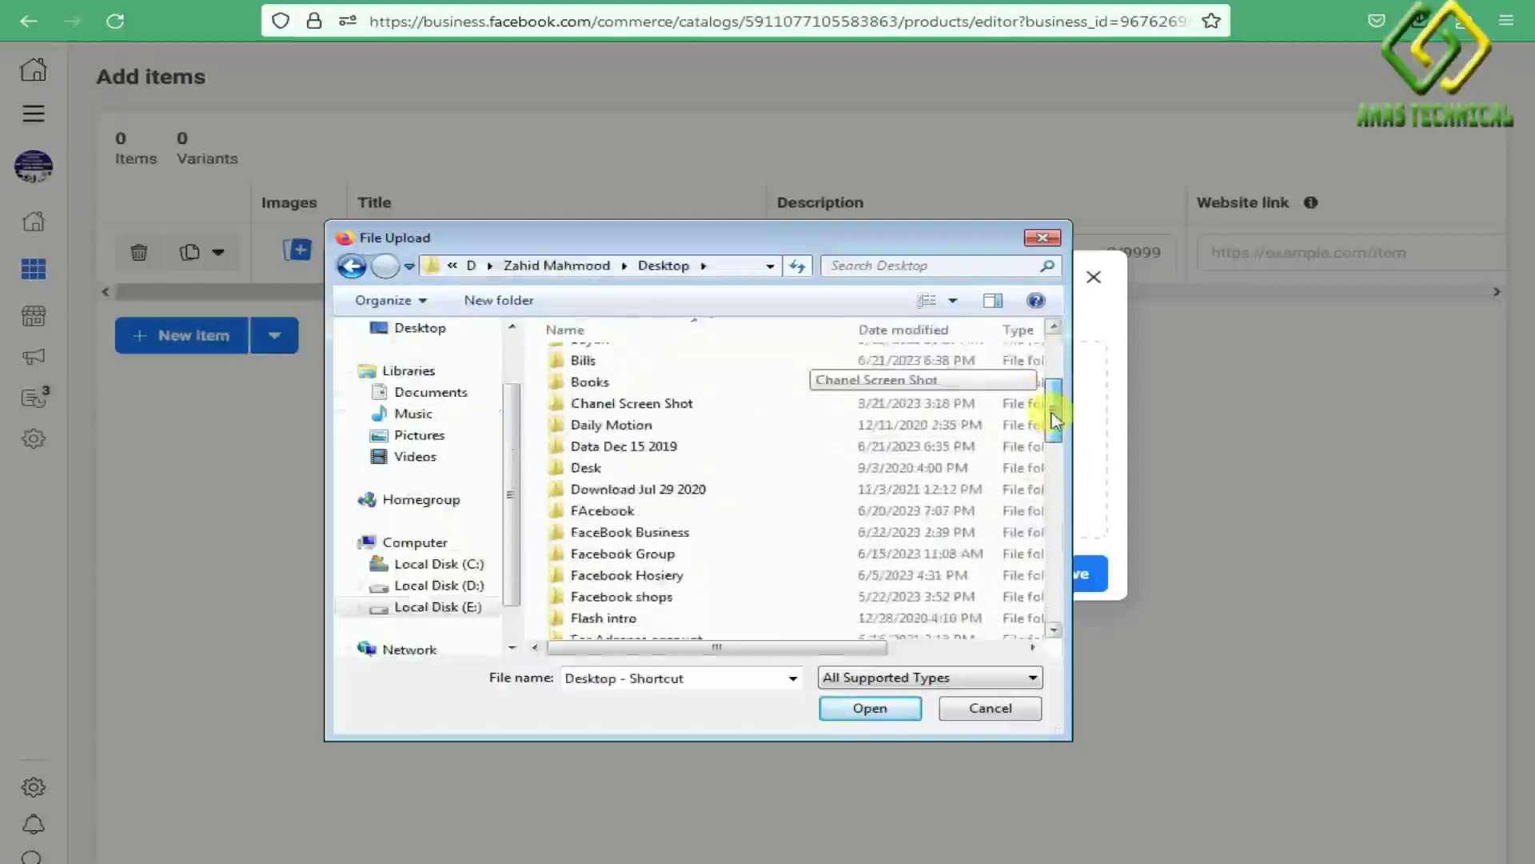
pyautogui.doubleClick(644, 534)
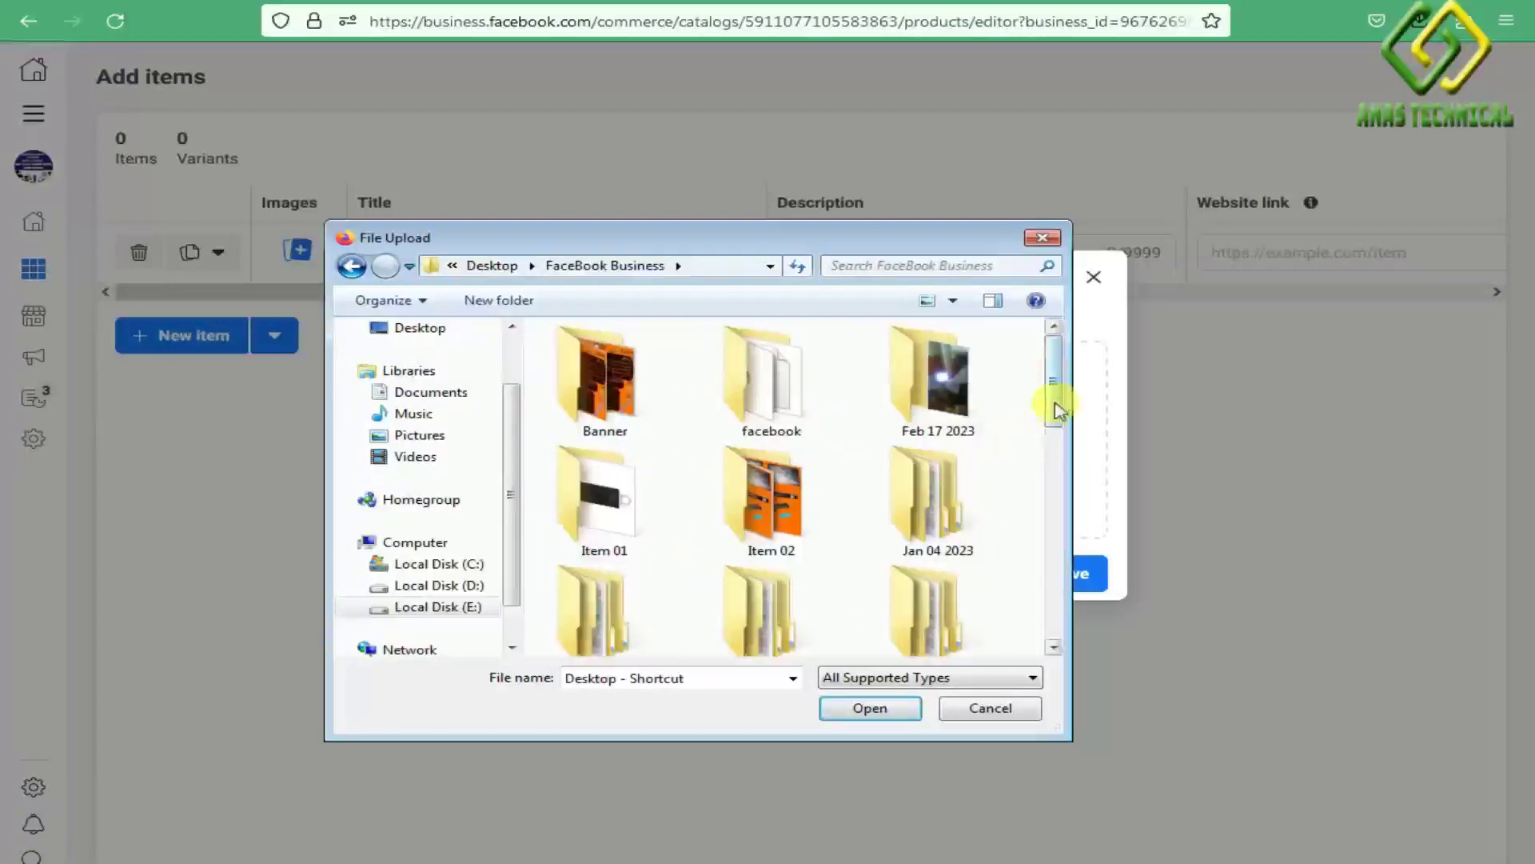
pyautogui.moveTo(1059, 410); pyautogui.dragTo(1052, 445)
pyautogui.click(904, 496)
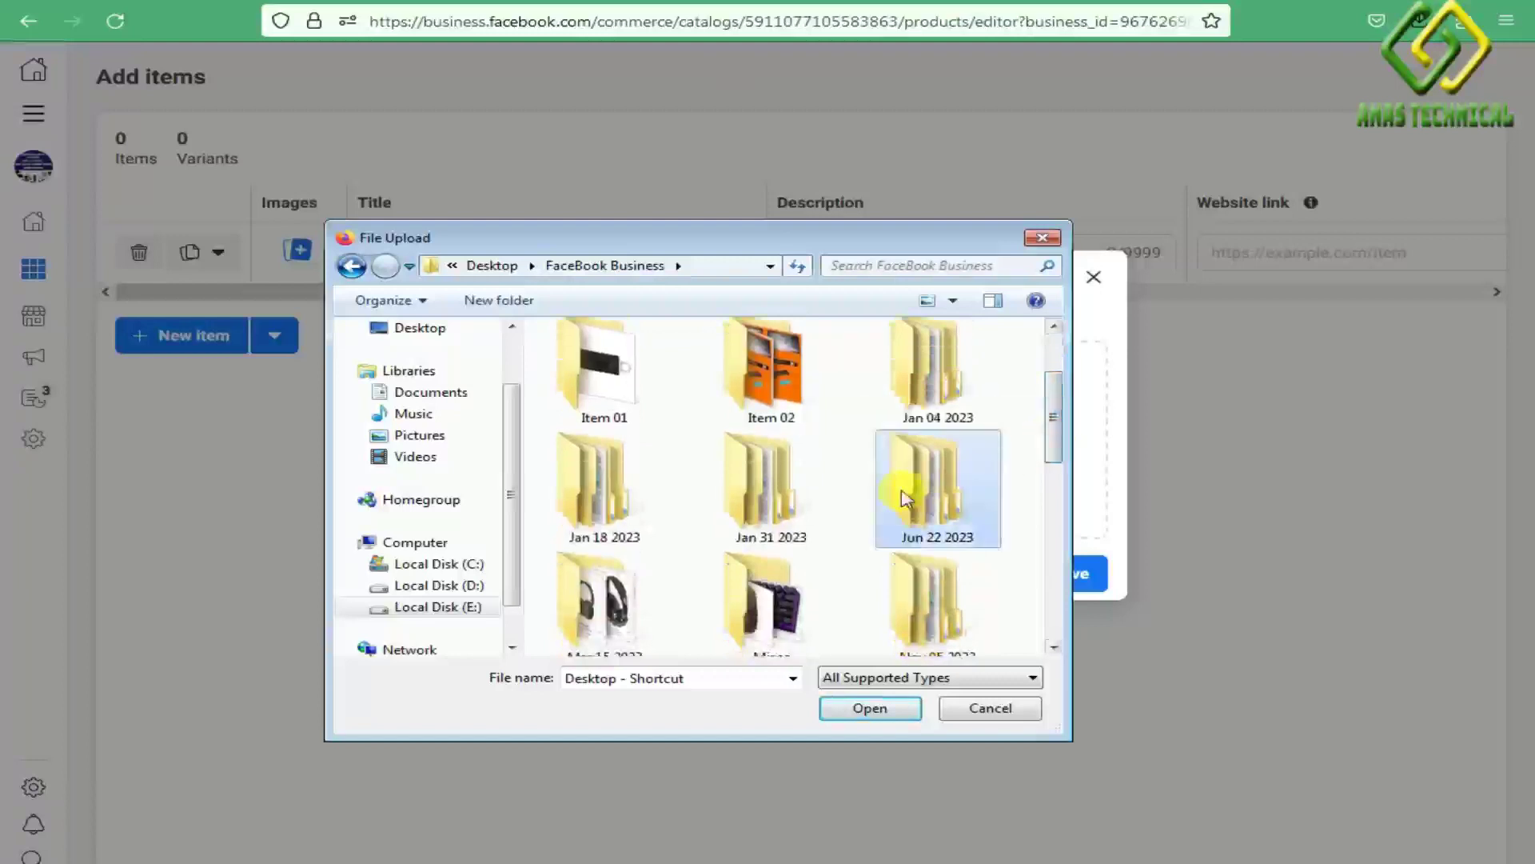
pyautogui.doubleClick(904, 495)
pyautogui.doubleClick(588, 356)
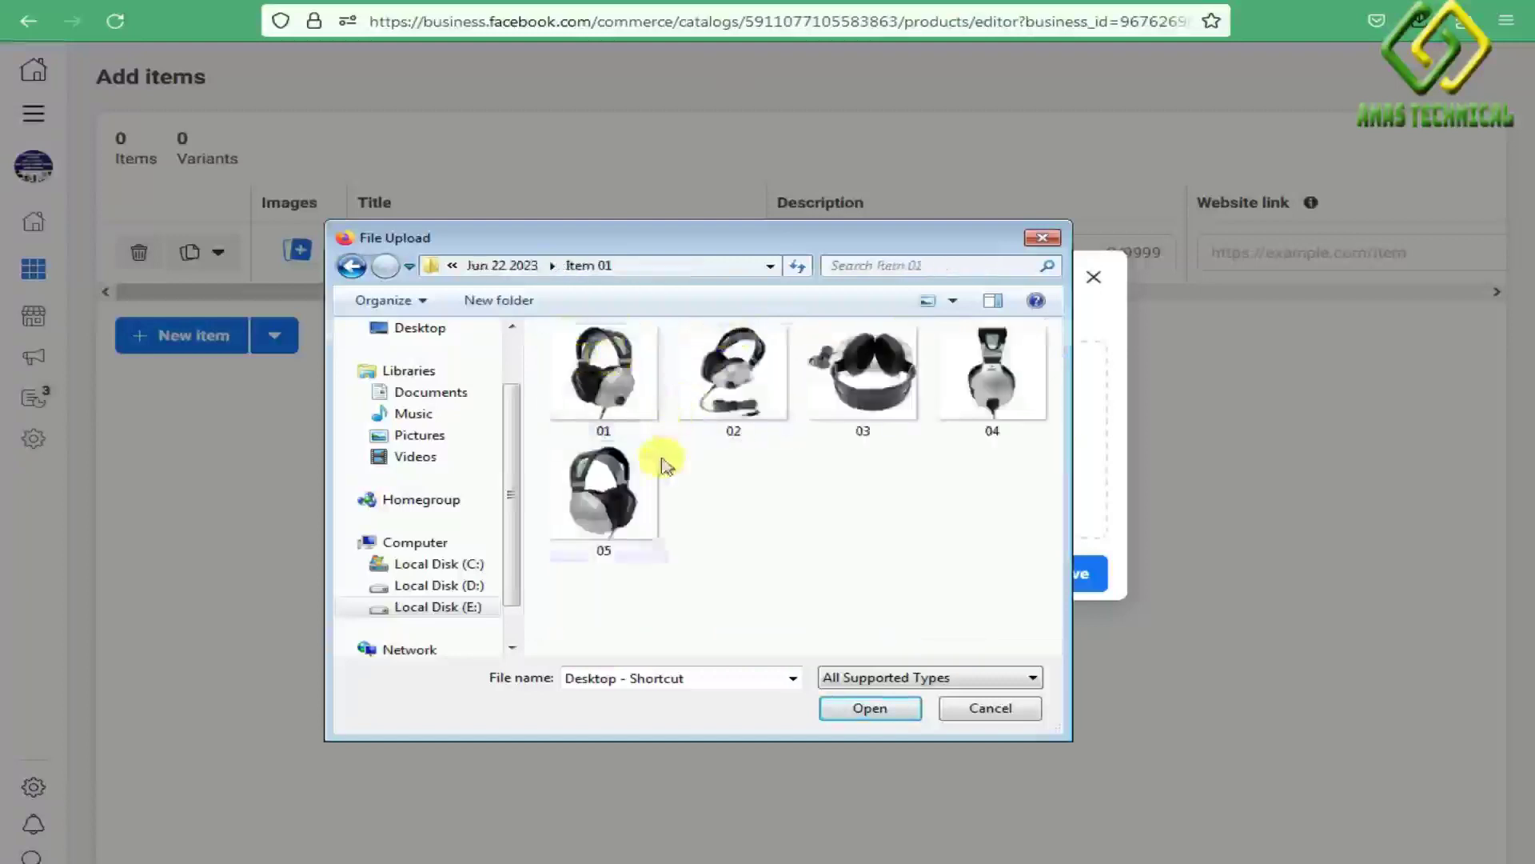
pyautogui.click(608, 369)
pyautogui.click(864, 710)
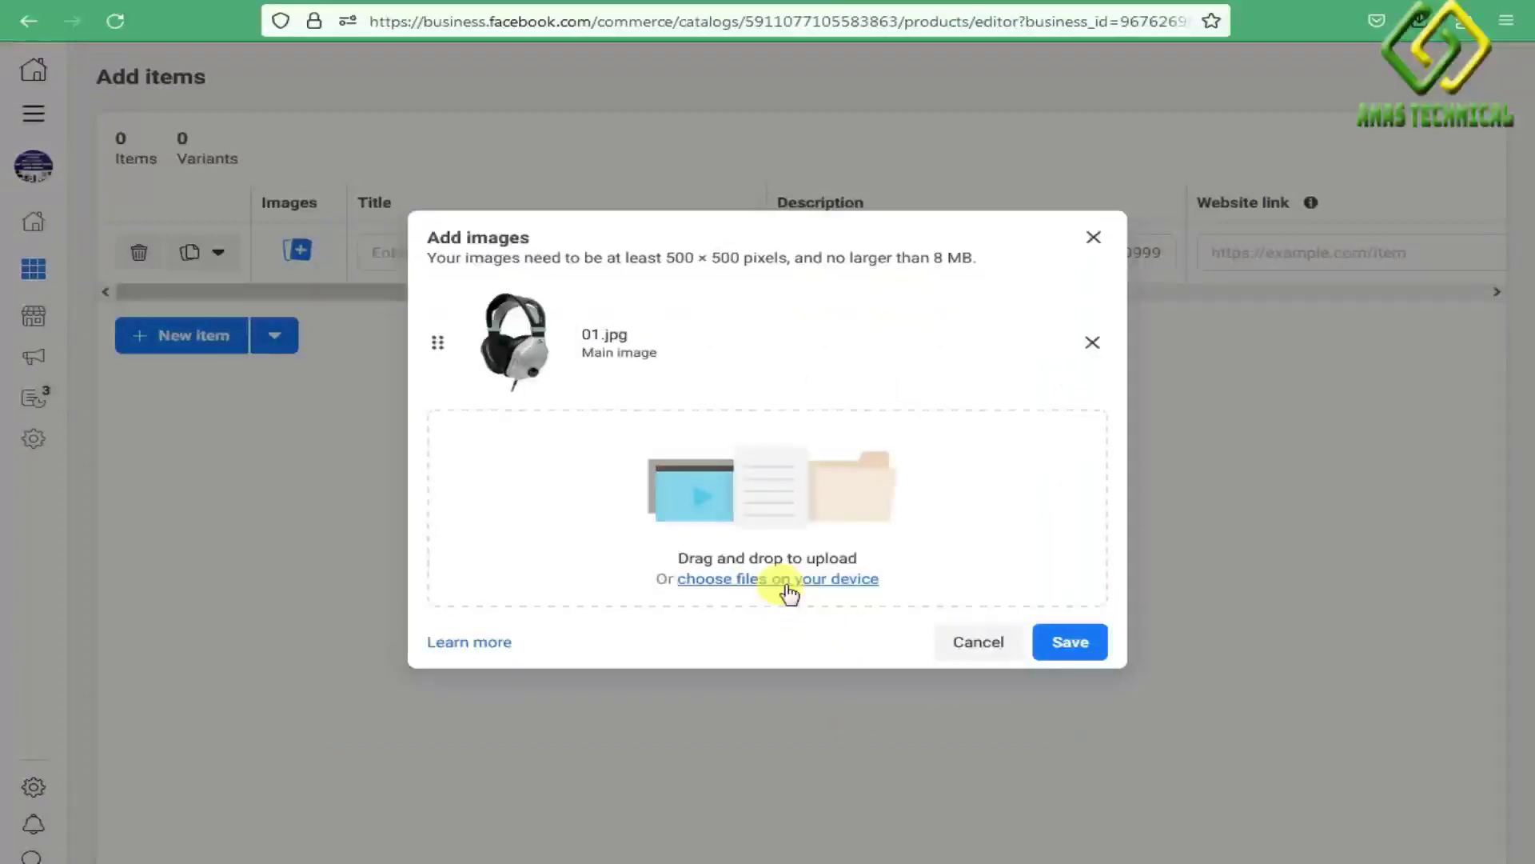
# Step: Add images 03, 05, 02 and 04 from the Item 01 folder and save the item's image set
pyautogui.click(789, 593)
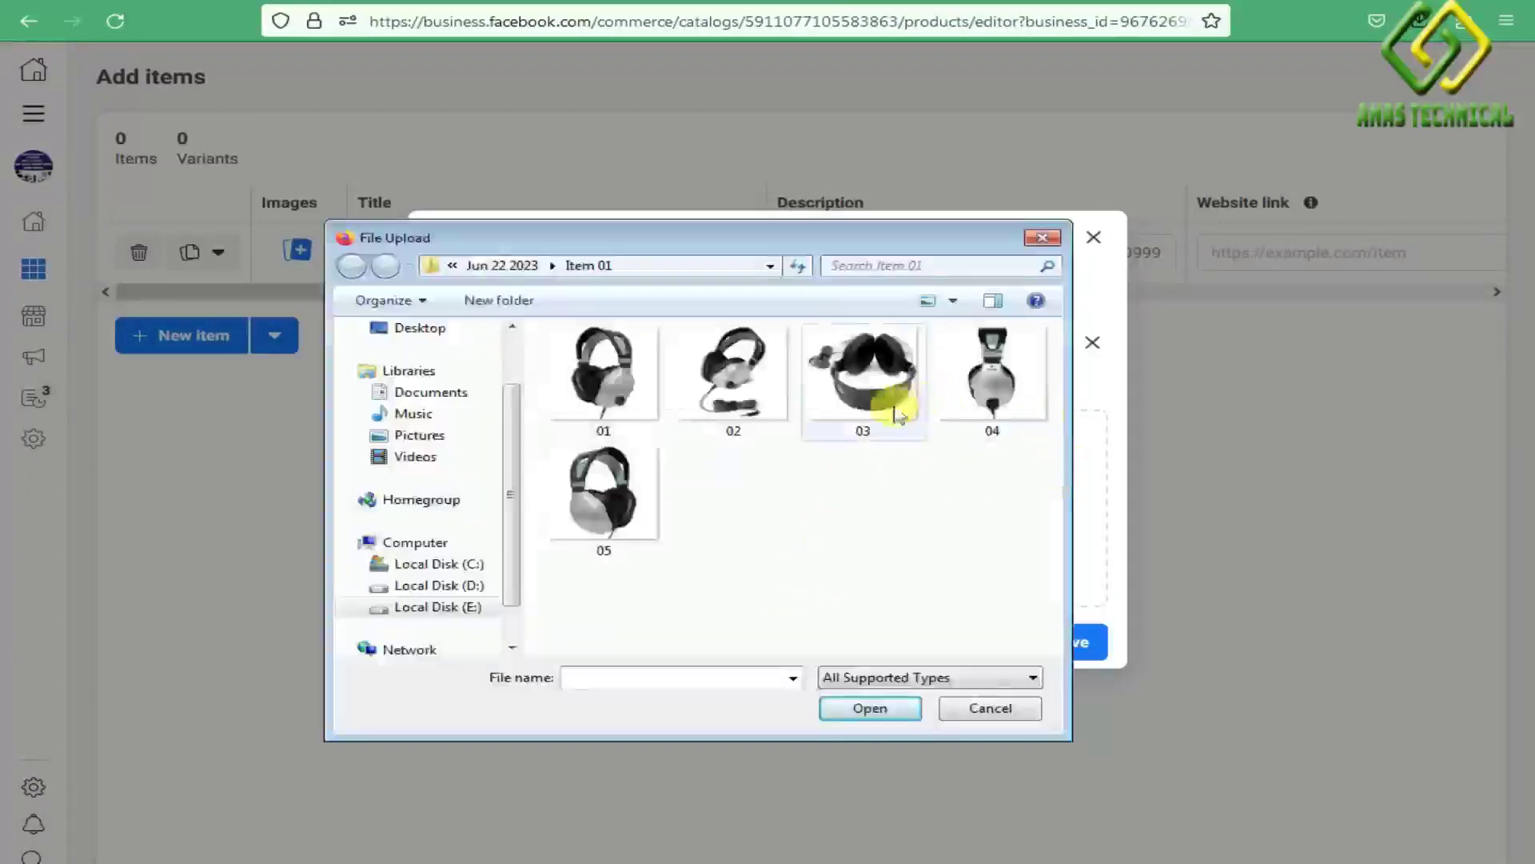
pyautogui.click(871, 403)
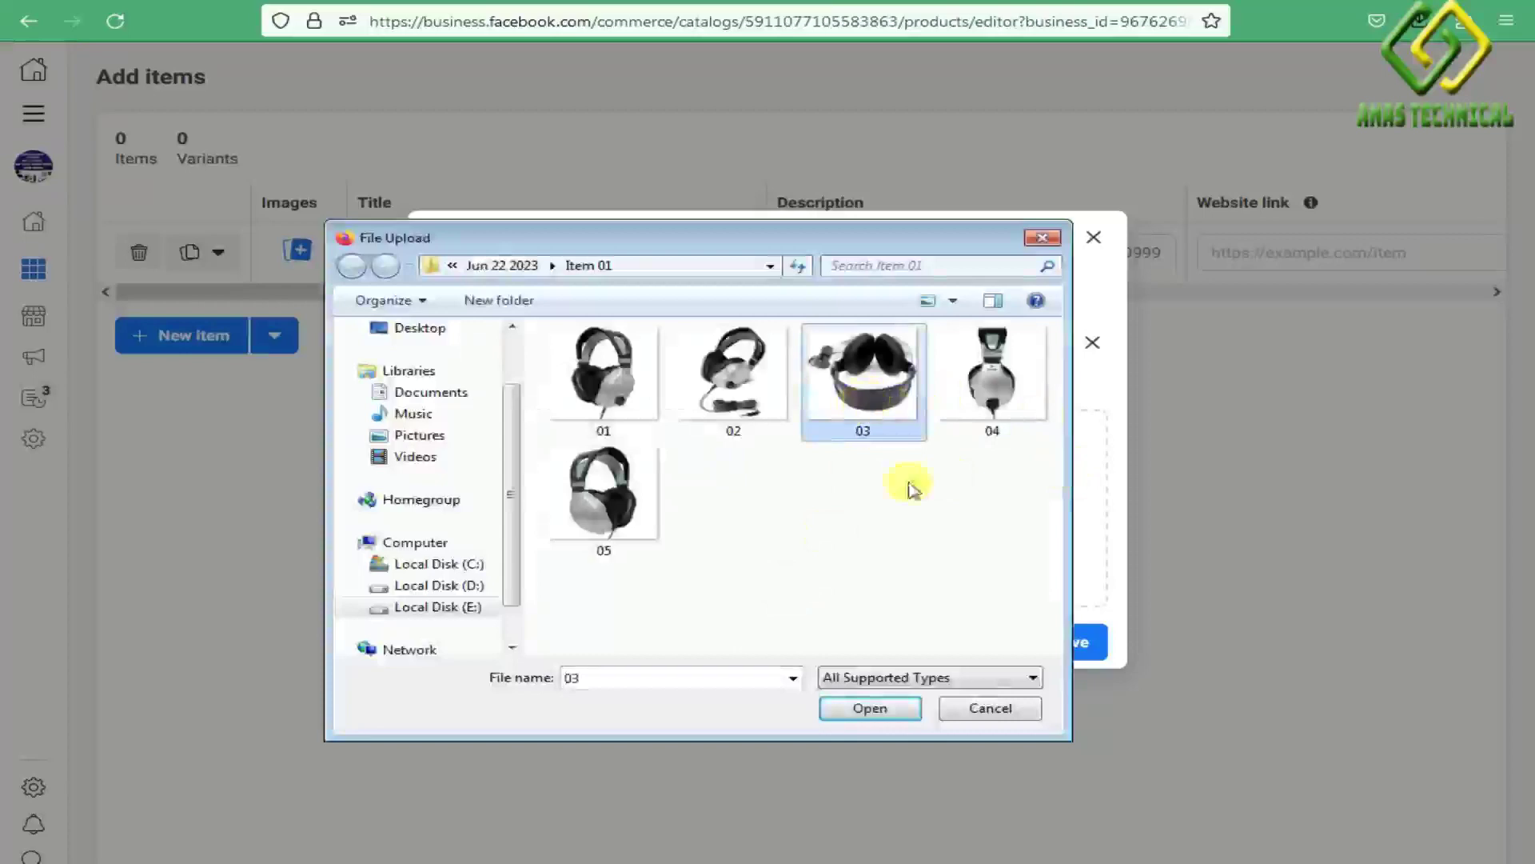
pyautogui.click(872, 710)
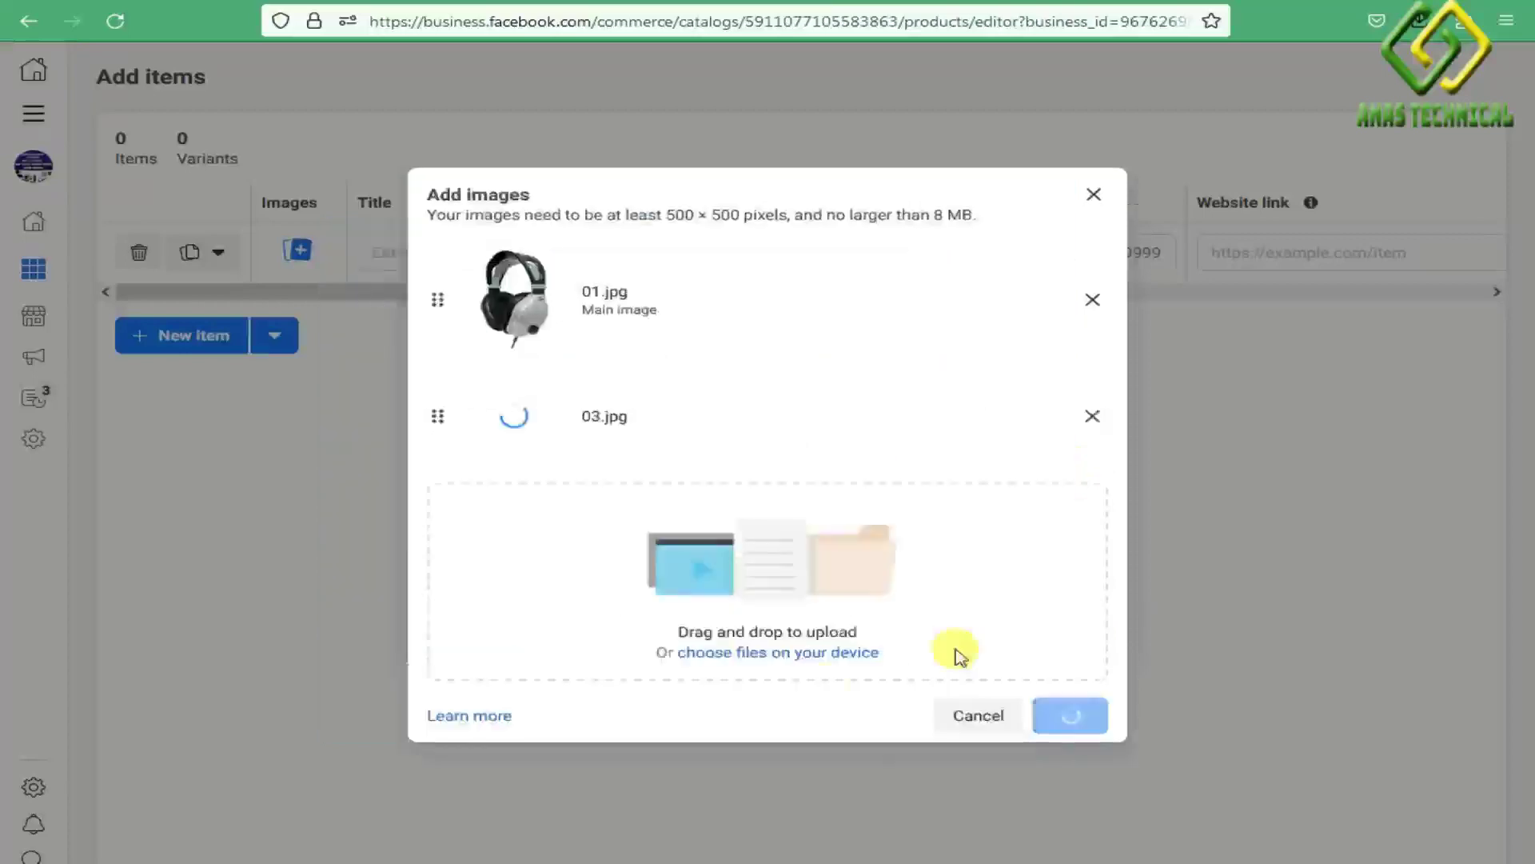
pyautogui.click(804, 655)
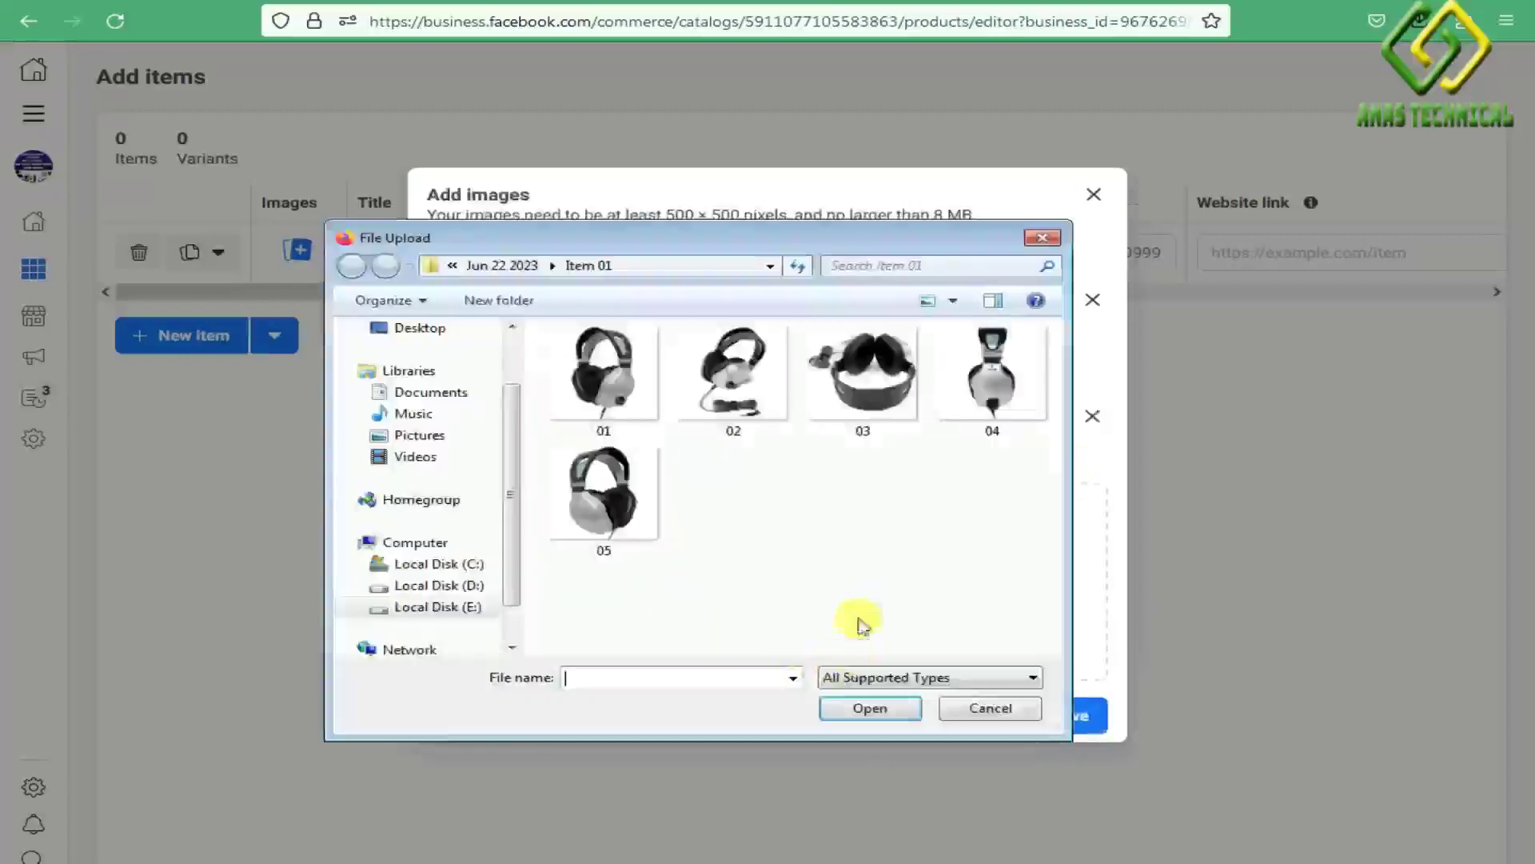
pyautogui.click(611, 512)
pyautogui.click(849, 710)
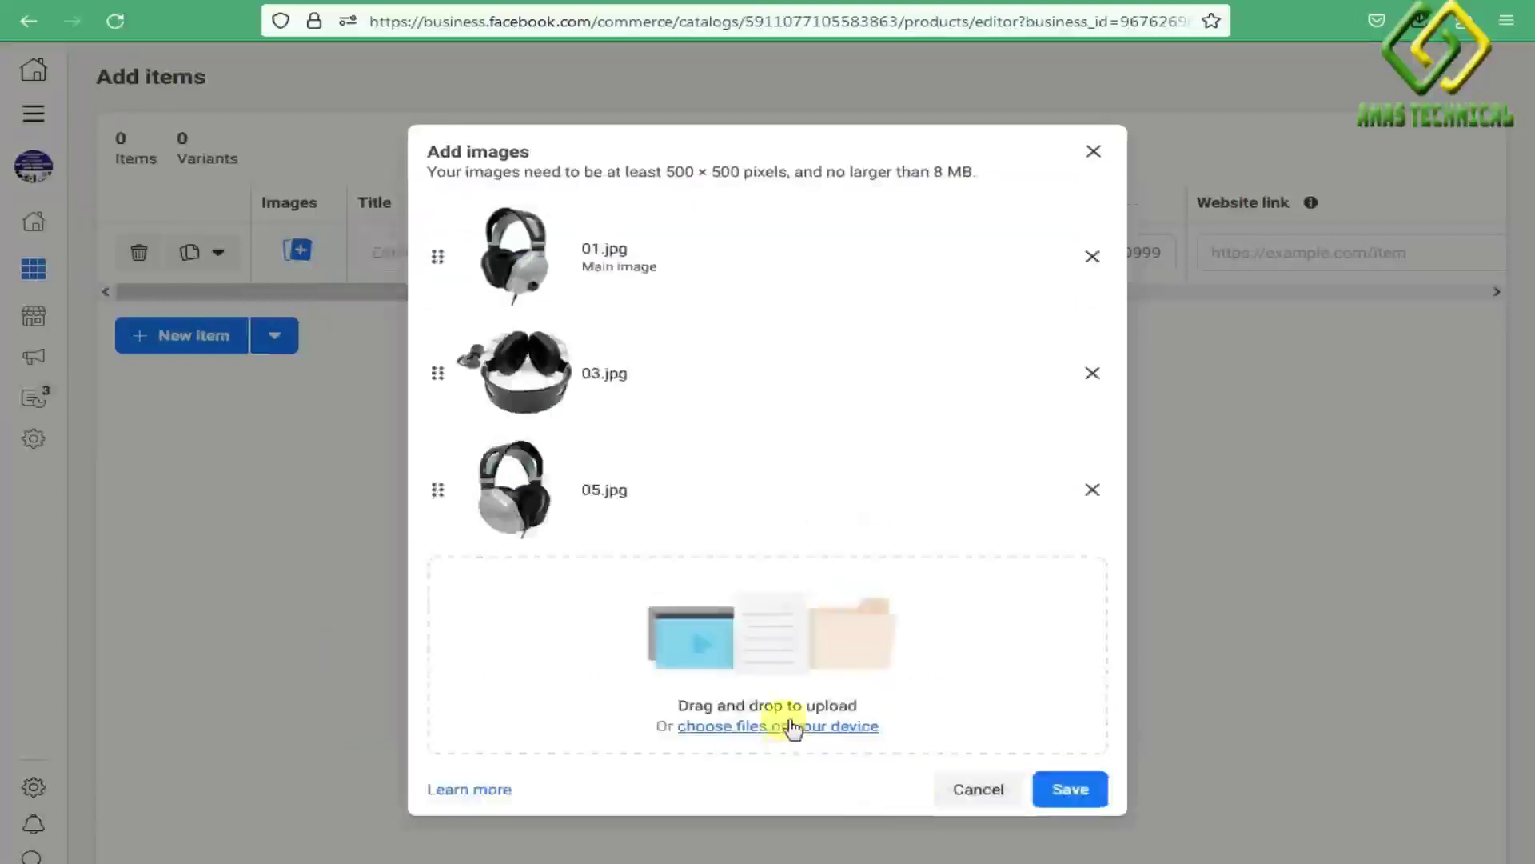
pyautogui.click(791, 730)
pyautogui.click(760, 412)
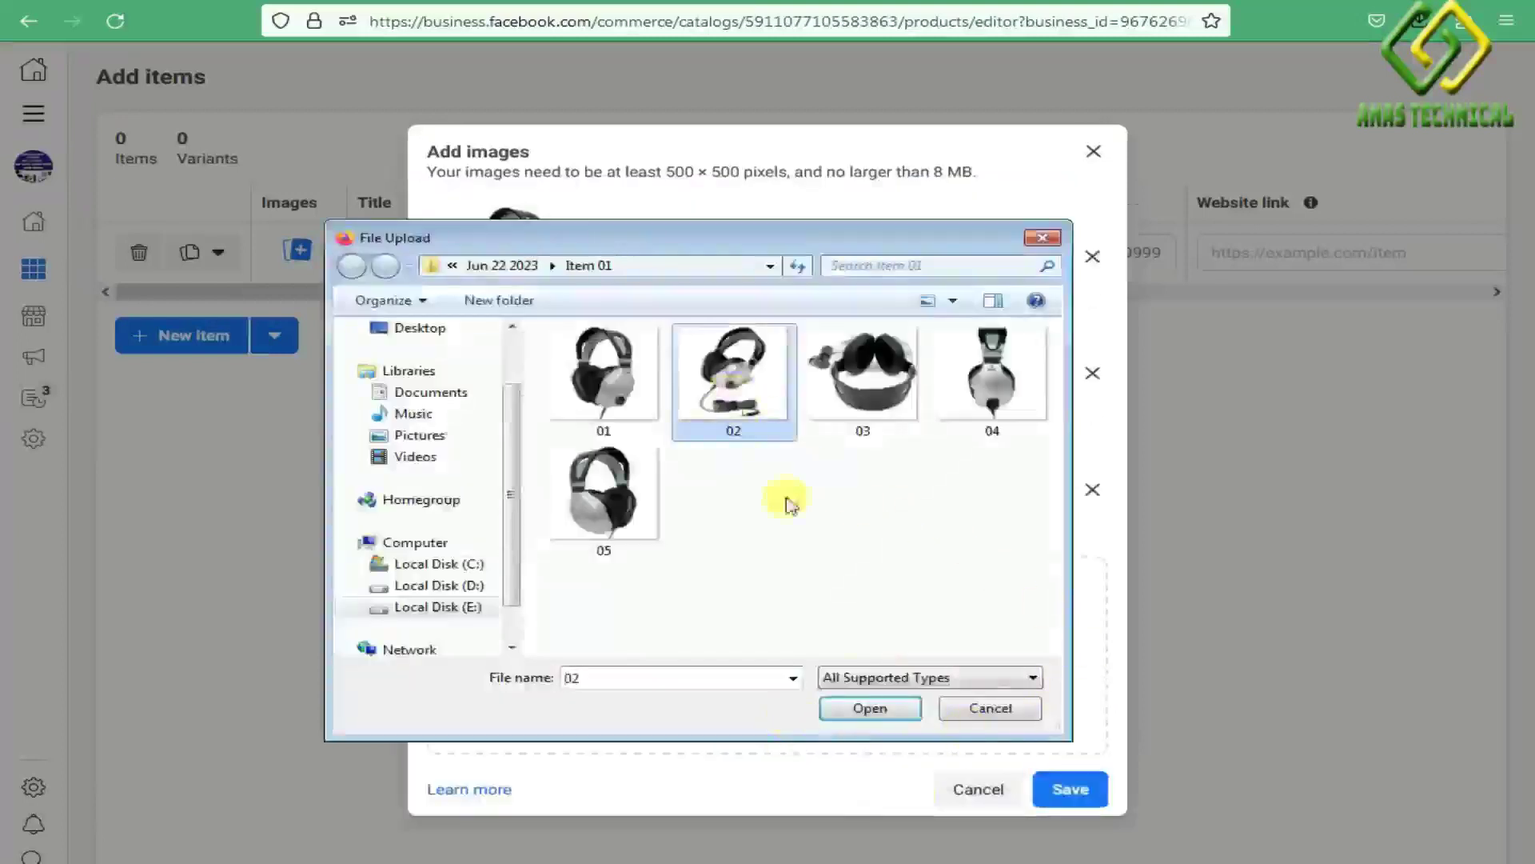
pyautogui.click(868, 708)
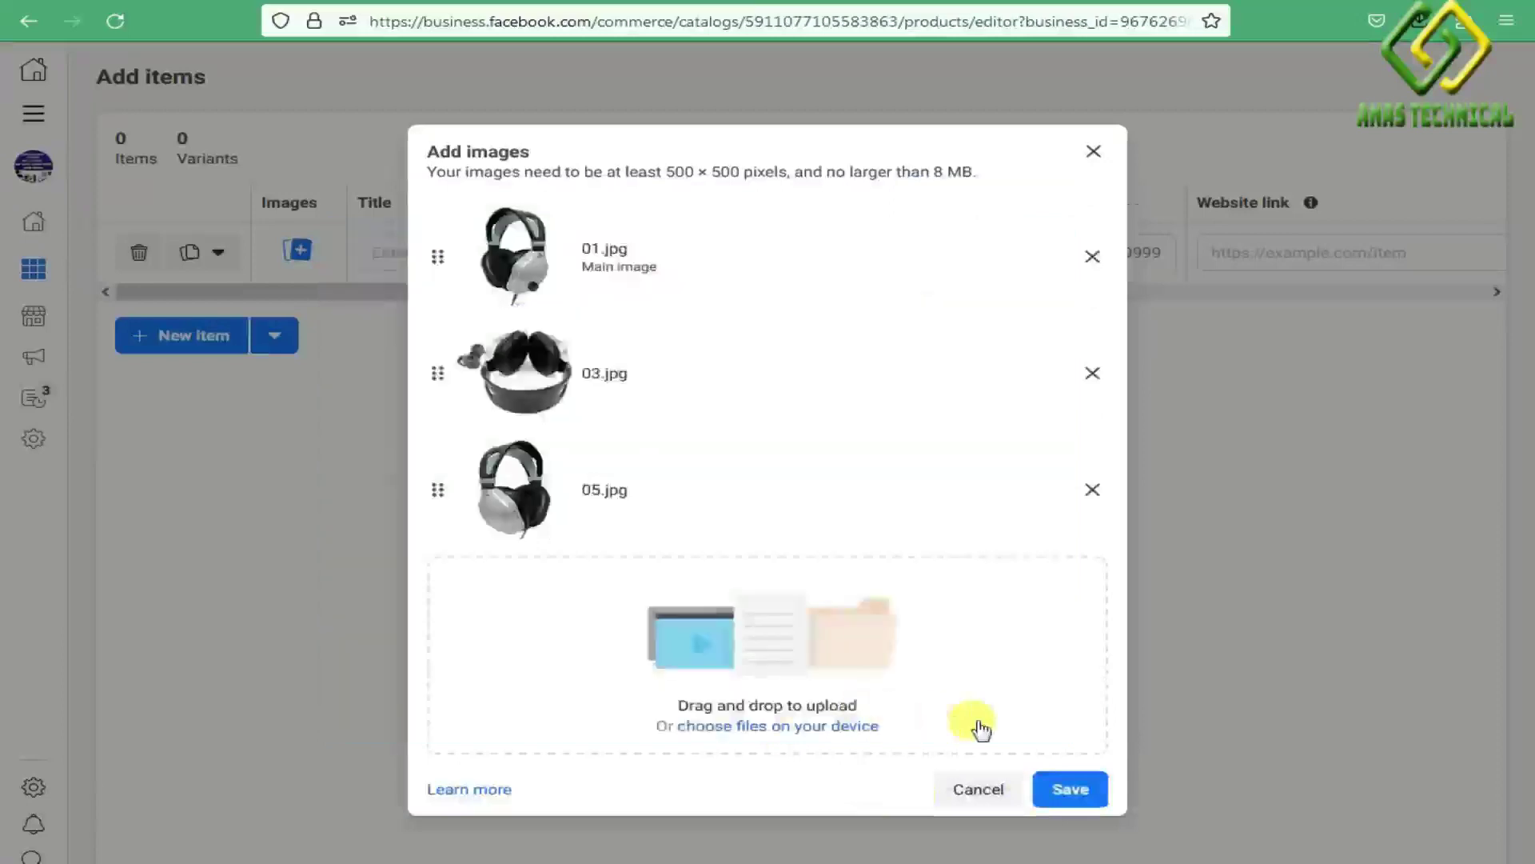
pyautogui.click(812, 804)
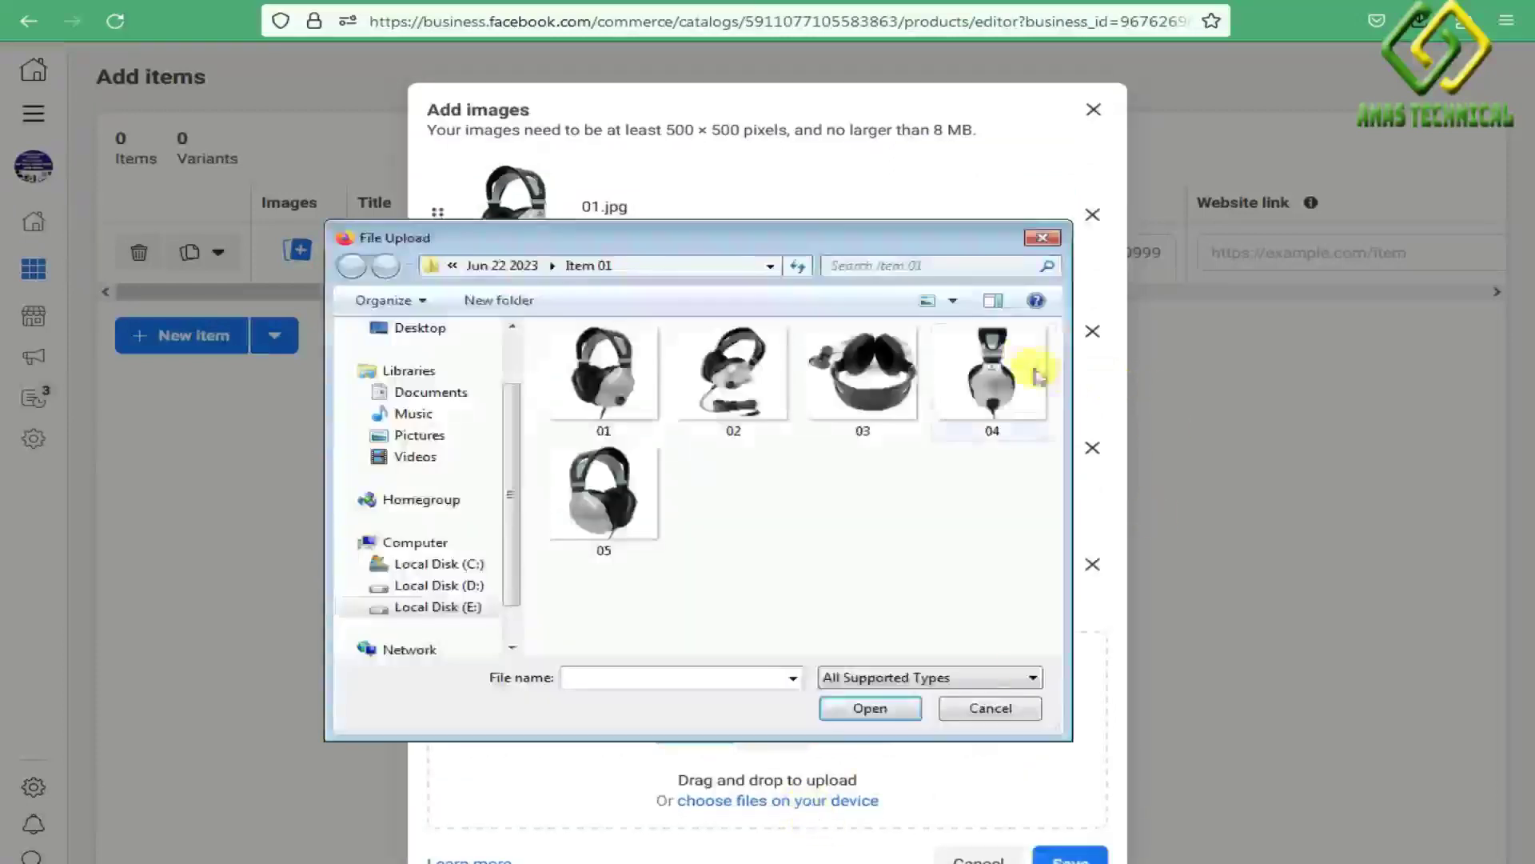
pyautogui.click(992, 360)
pyautogui.click(878, 707)
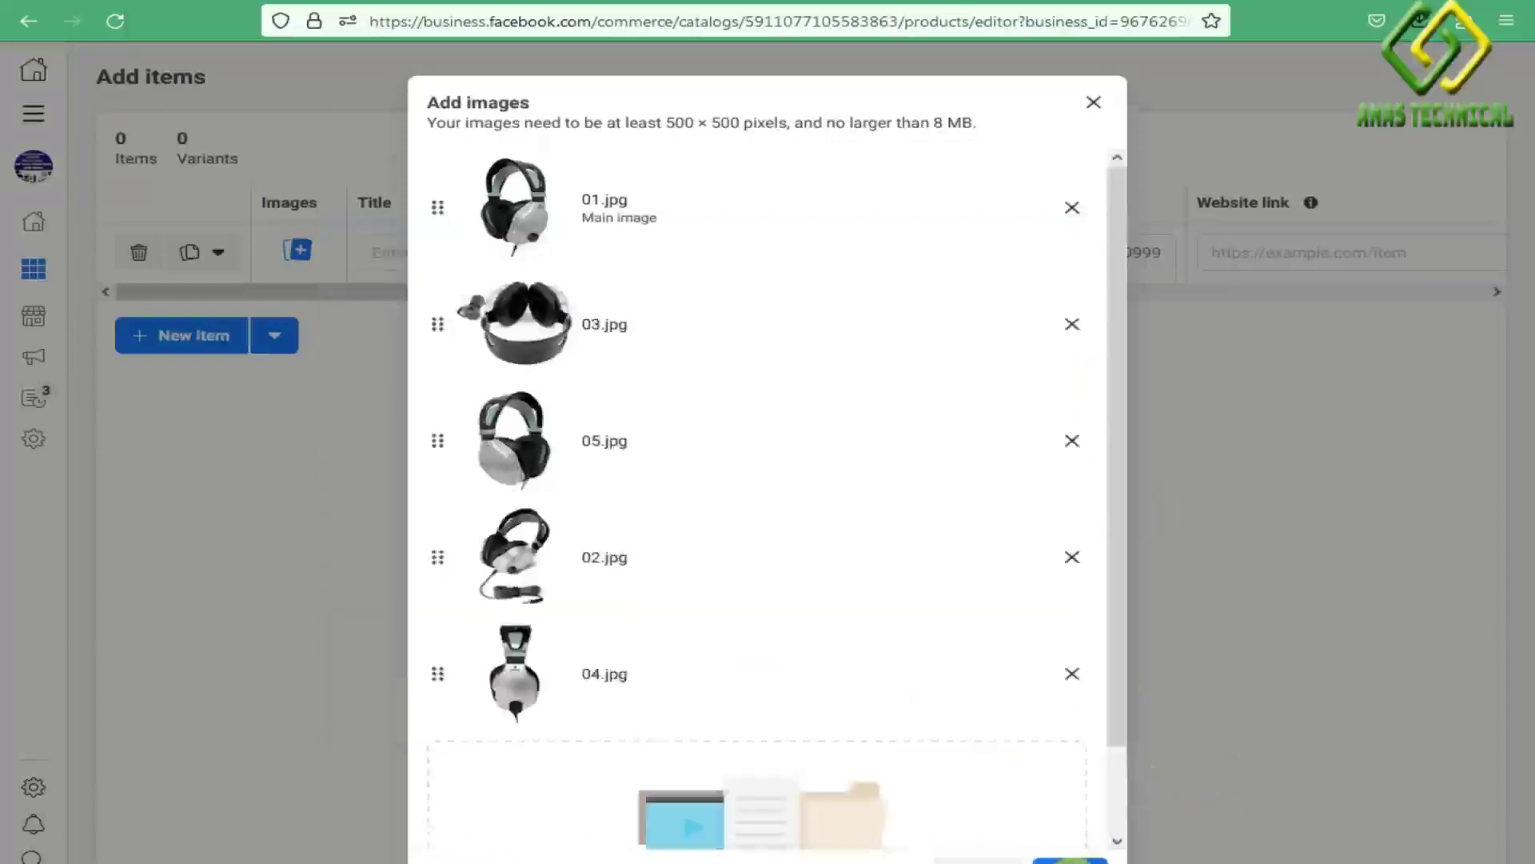
pyautogui.click(1070, 861)
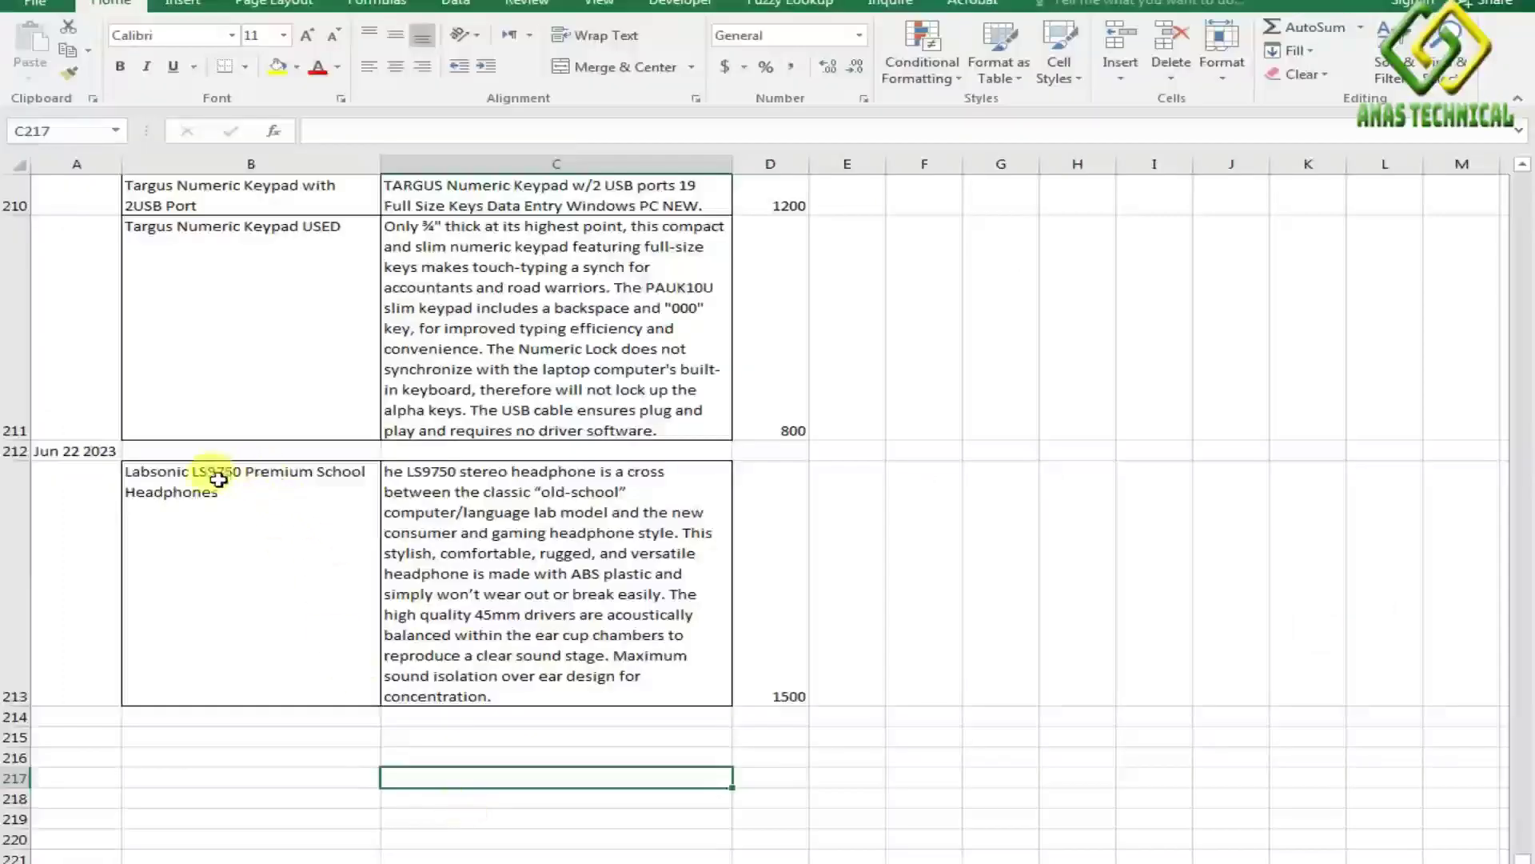
# Step: Copy "Labsonic LS9750 Premium School Headphones" from cell B213 of the Excel product sheet into the new item's title in Commerce Manager
pyautogui.click(213, 479)
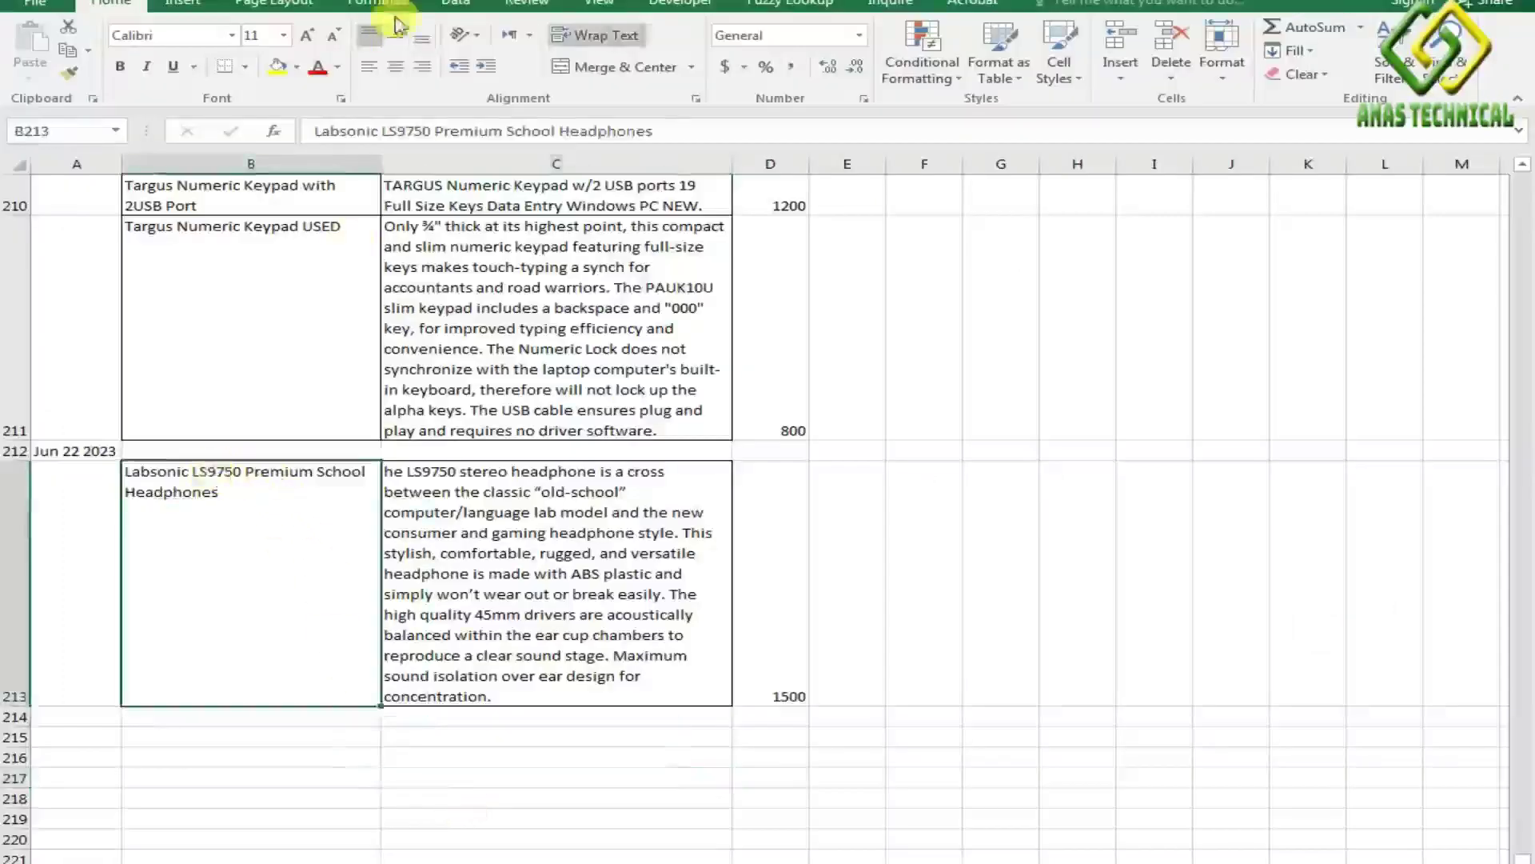
pyautogui.moveTo(656, 129); pyautogui.dragTo(321, 126)
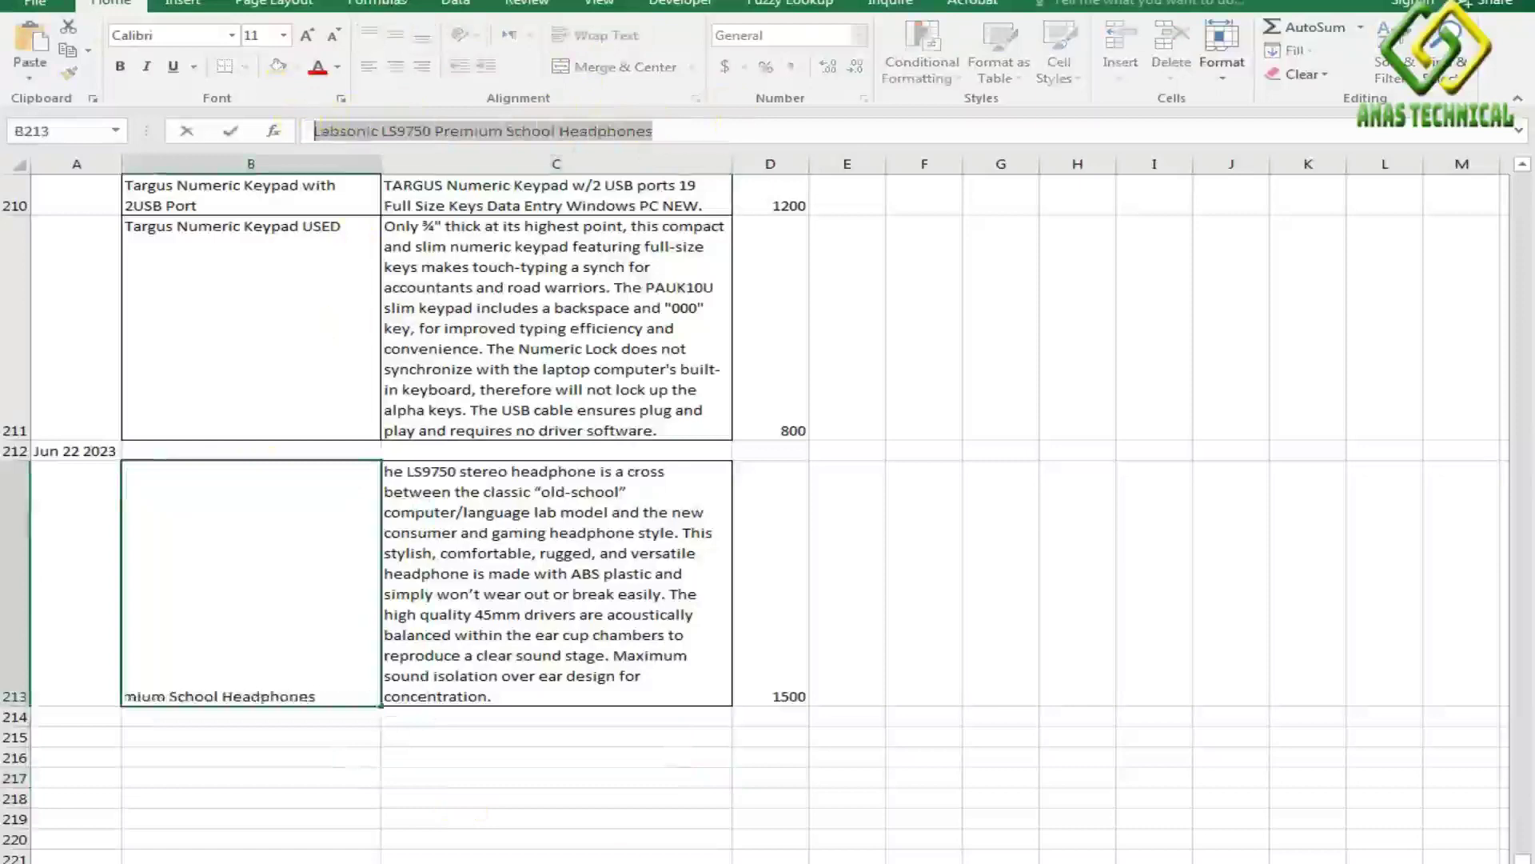
pyautogui.hotkey('alt', 'Tab')
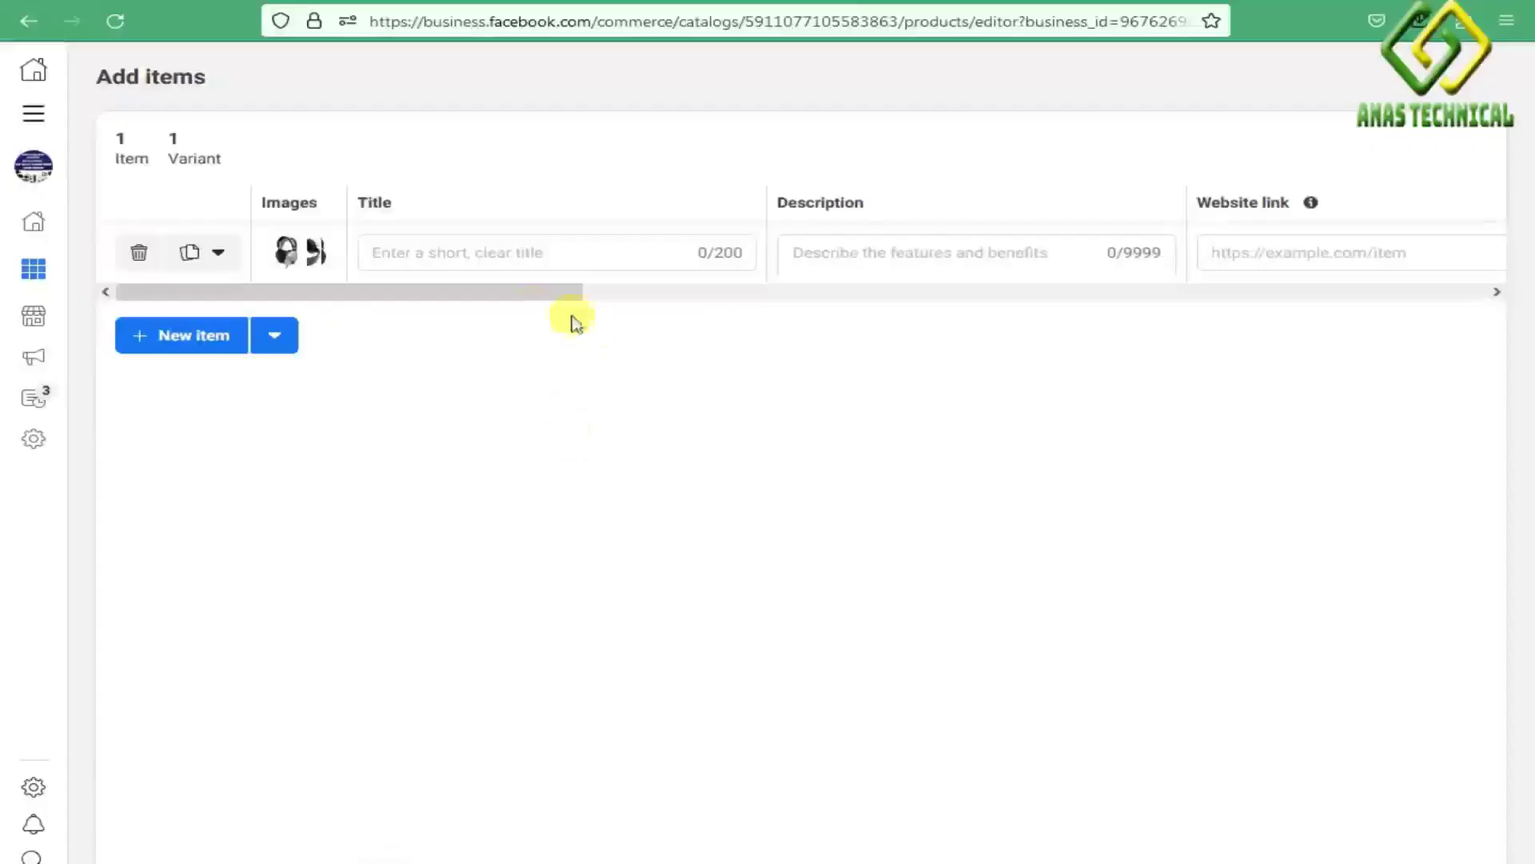
pyautogui.click(502, 252)
pyautogui.hotkey('ctrl', 'v')
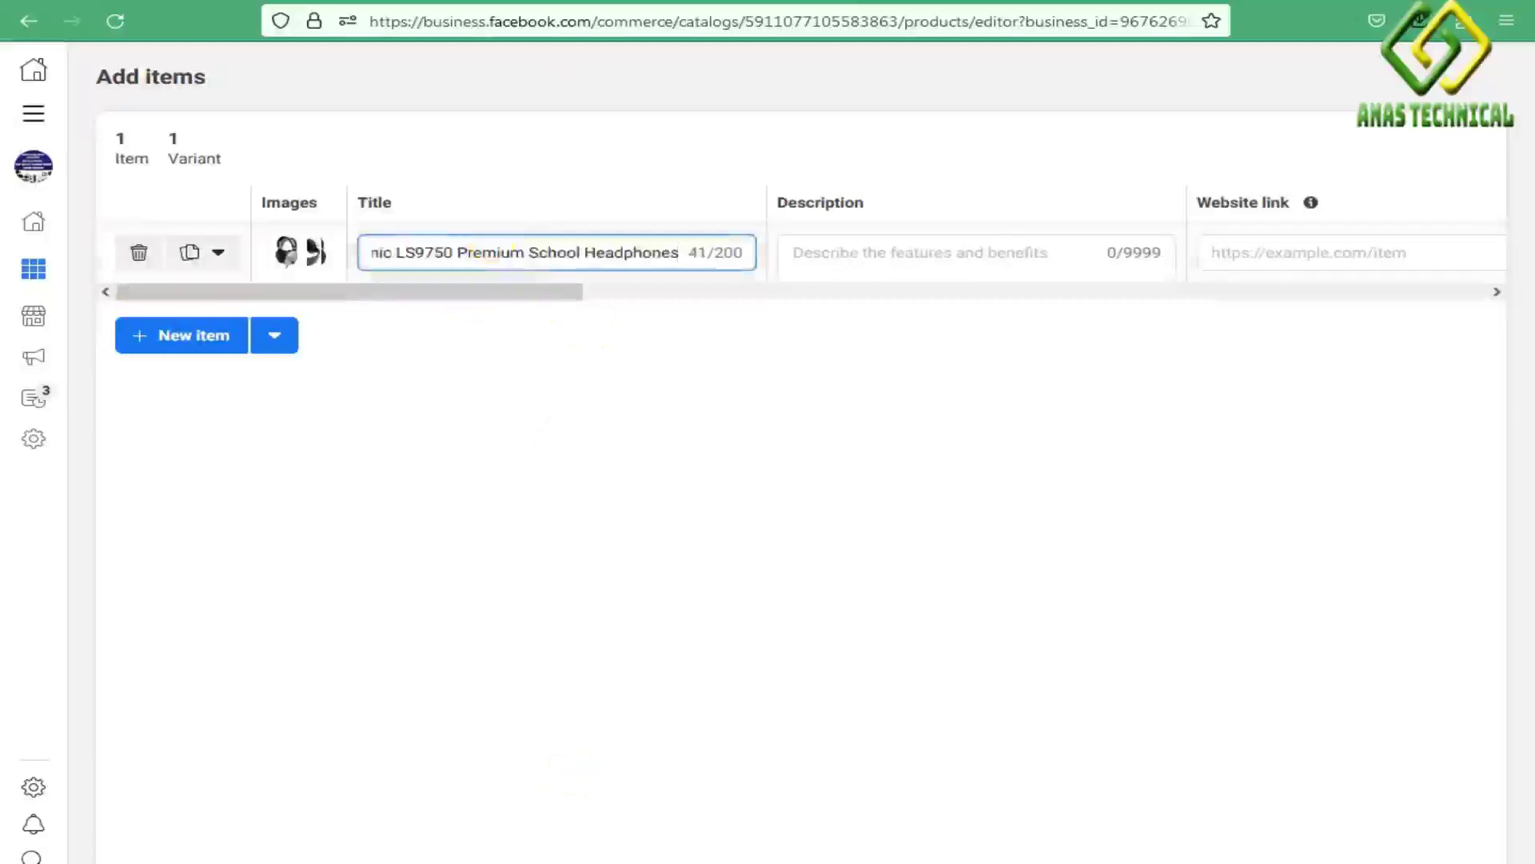
# Step: Switch to the Excel product sheet and correct the start of the description in cell C213 to read "The LS9750 stereo headphone"
pyautogui.hotkey('alt', 'Tab')
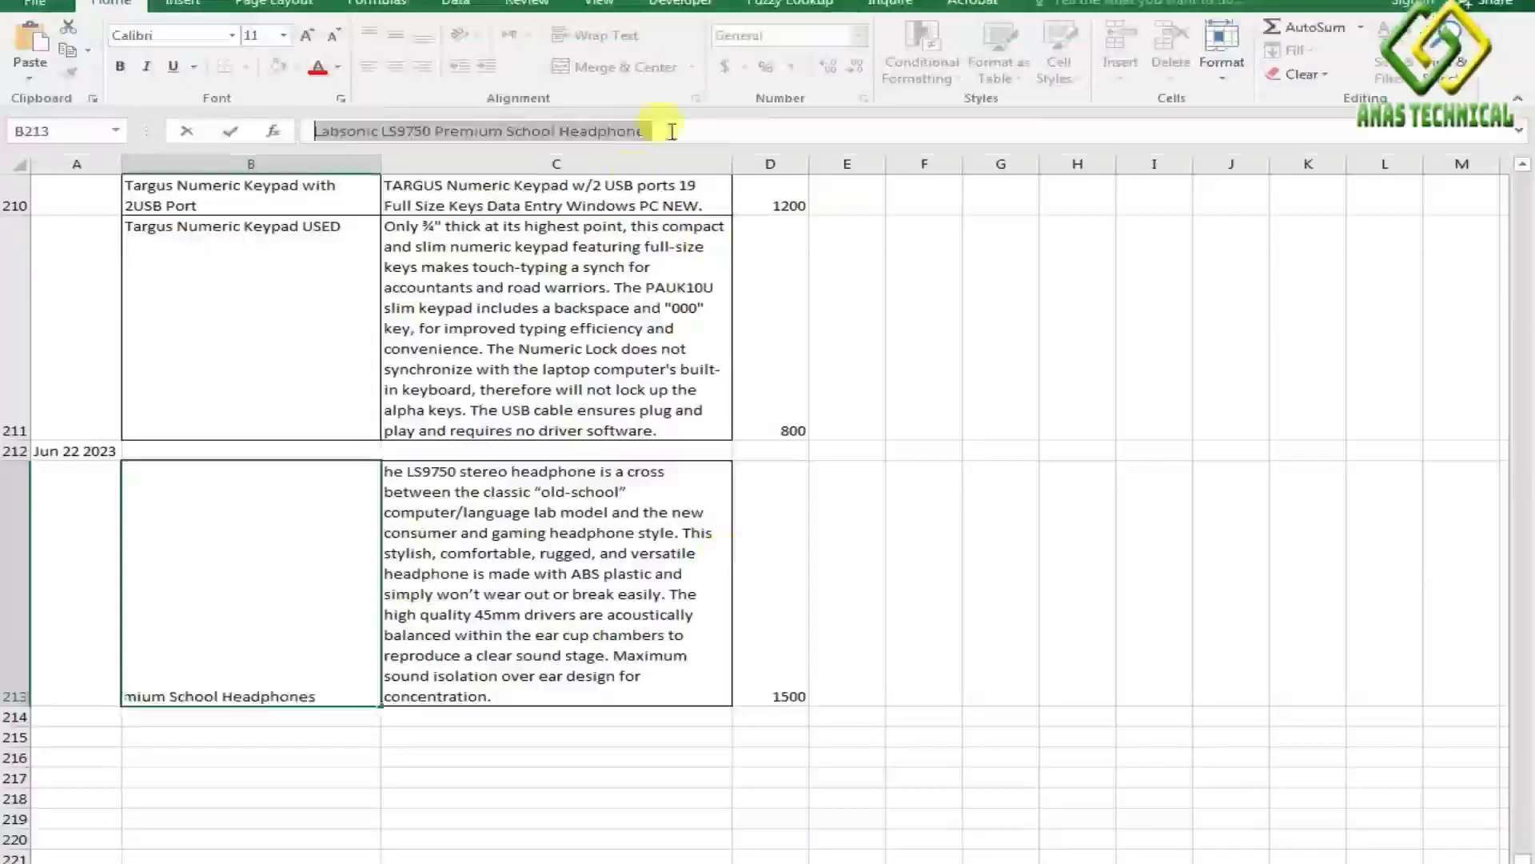
pyautogui.click(433, 491)
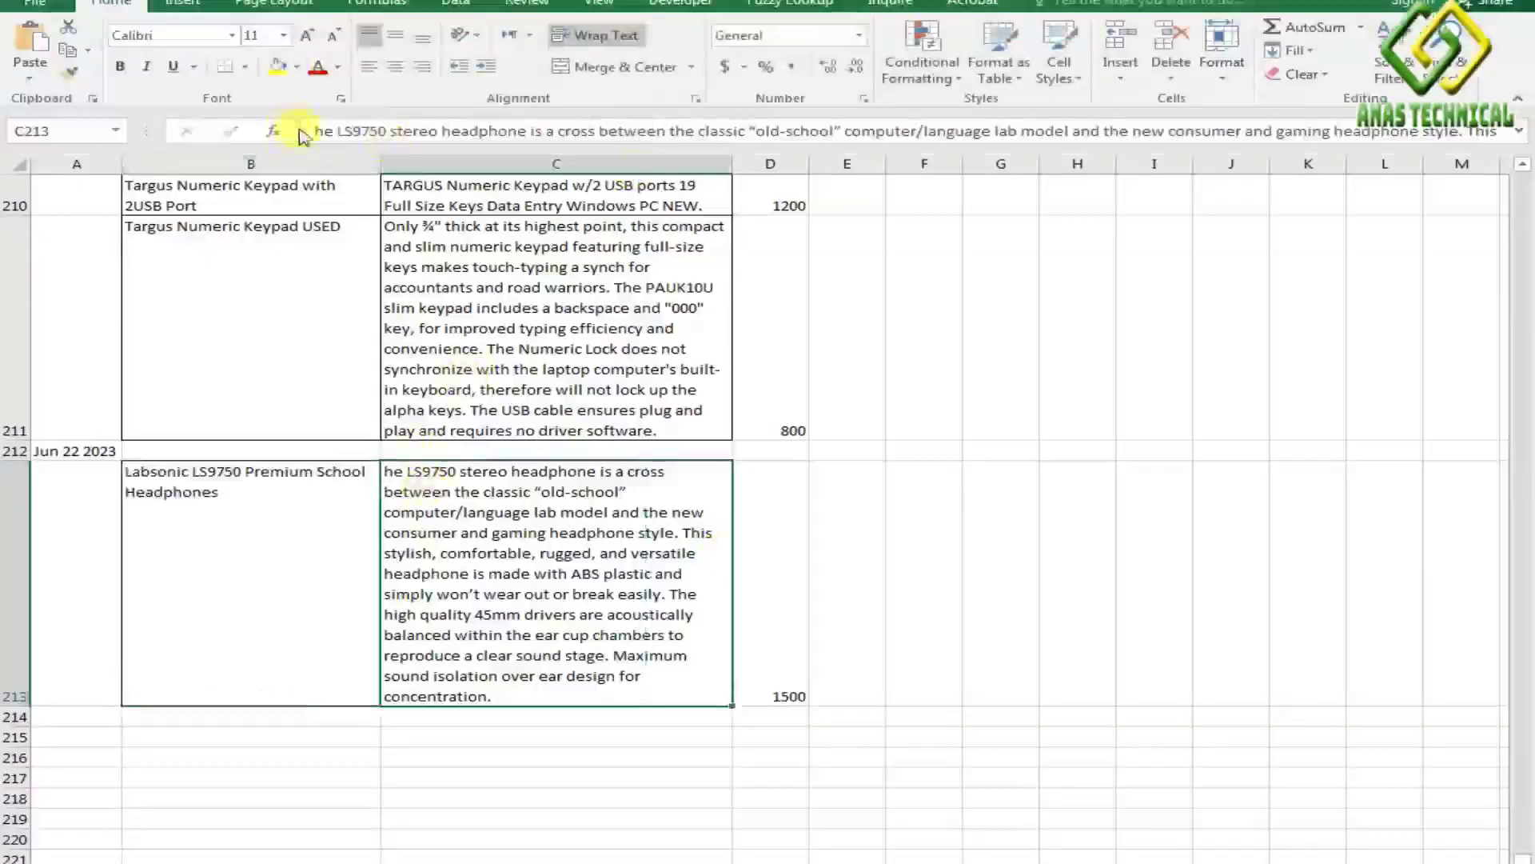
pyautogui.doubleClick(387, 471)
pyautogui.moveTo(389, 472); pyautogui.dragTo(647, 694)
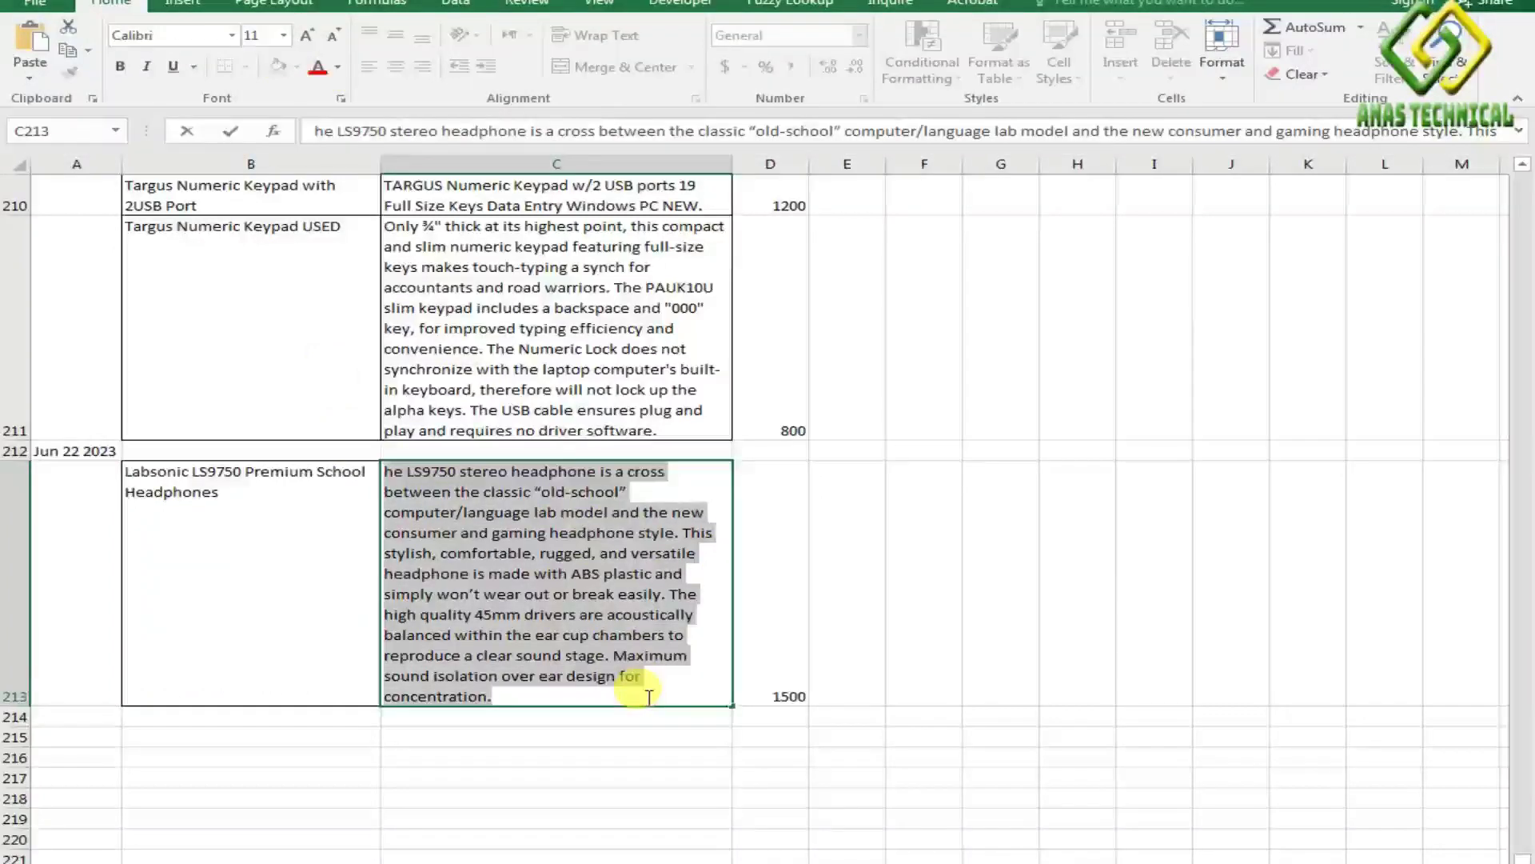
pyautogui.click(317, 133)
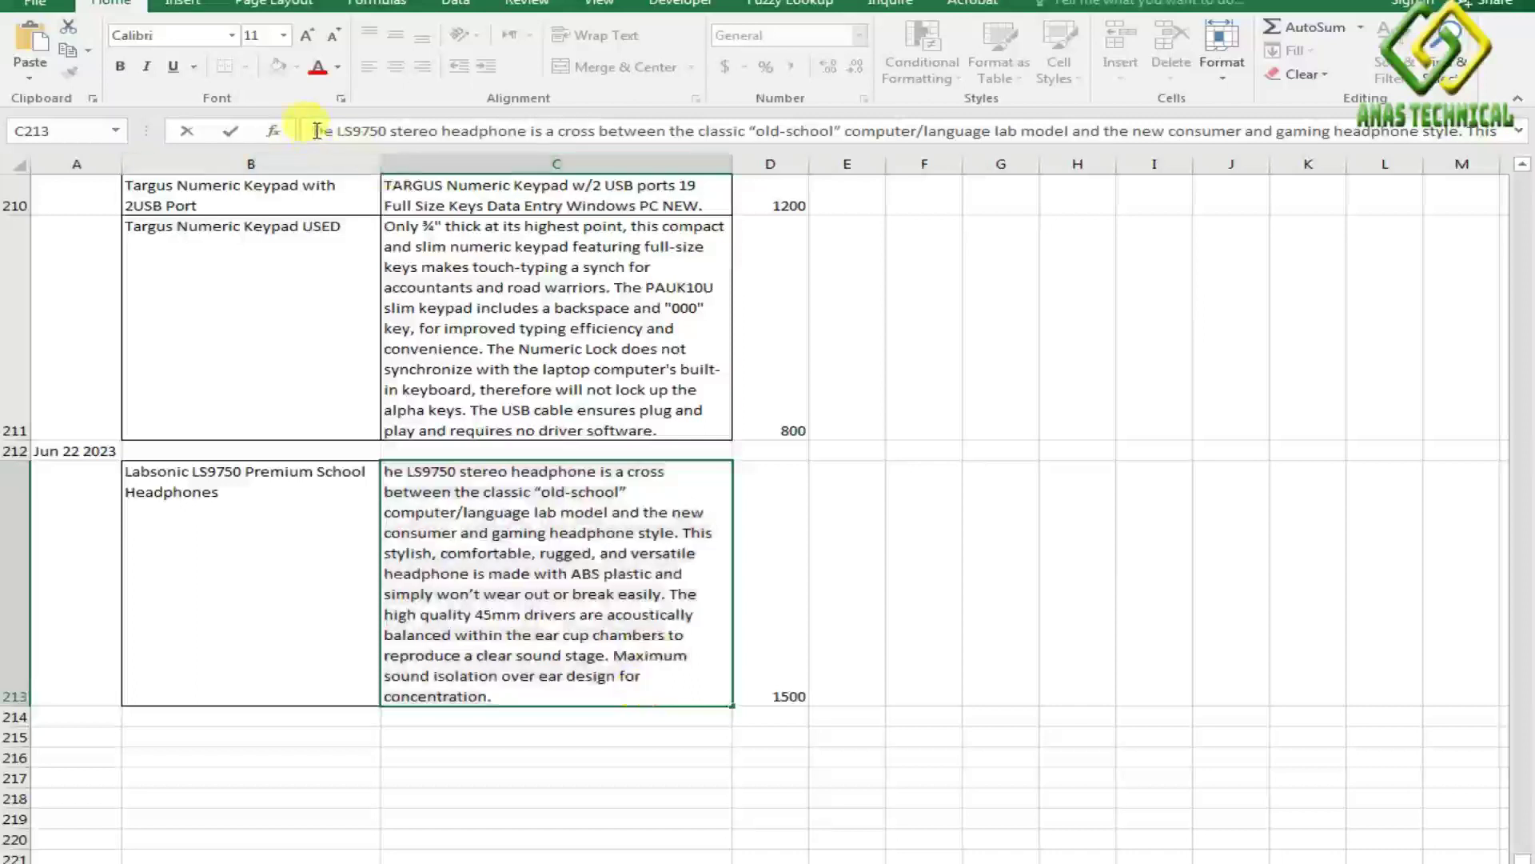
pyautogui.write('T')
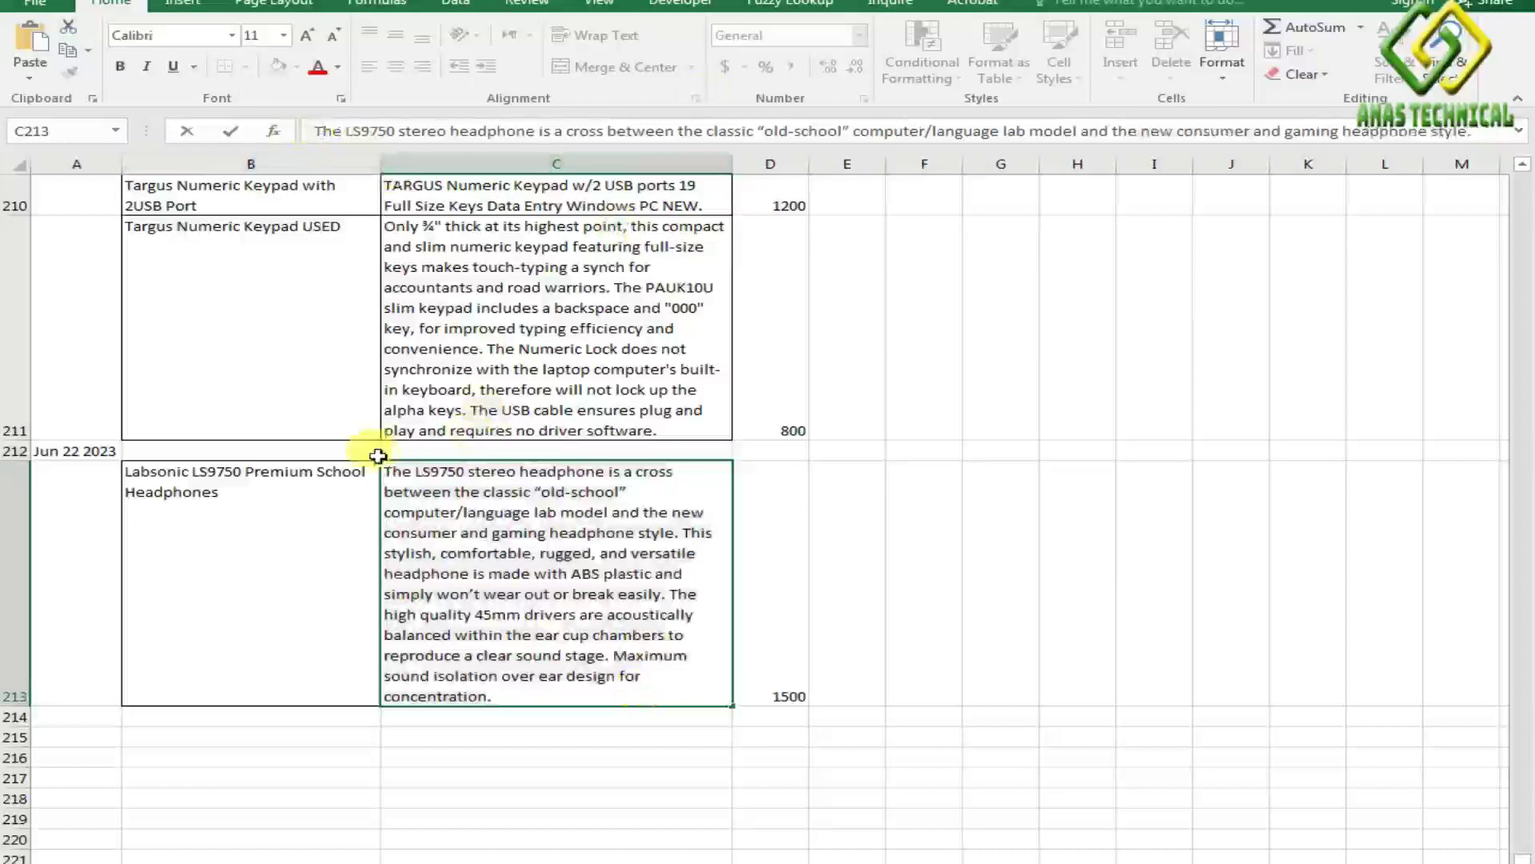
# Step: Copy the full LS9750 description text from cell C213 into the new item's description in Commerce Manager
pyautogui.moveTo(387, 466); pyautogui.dragTo(496, 697)
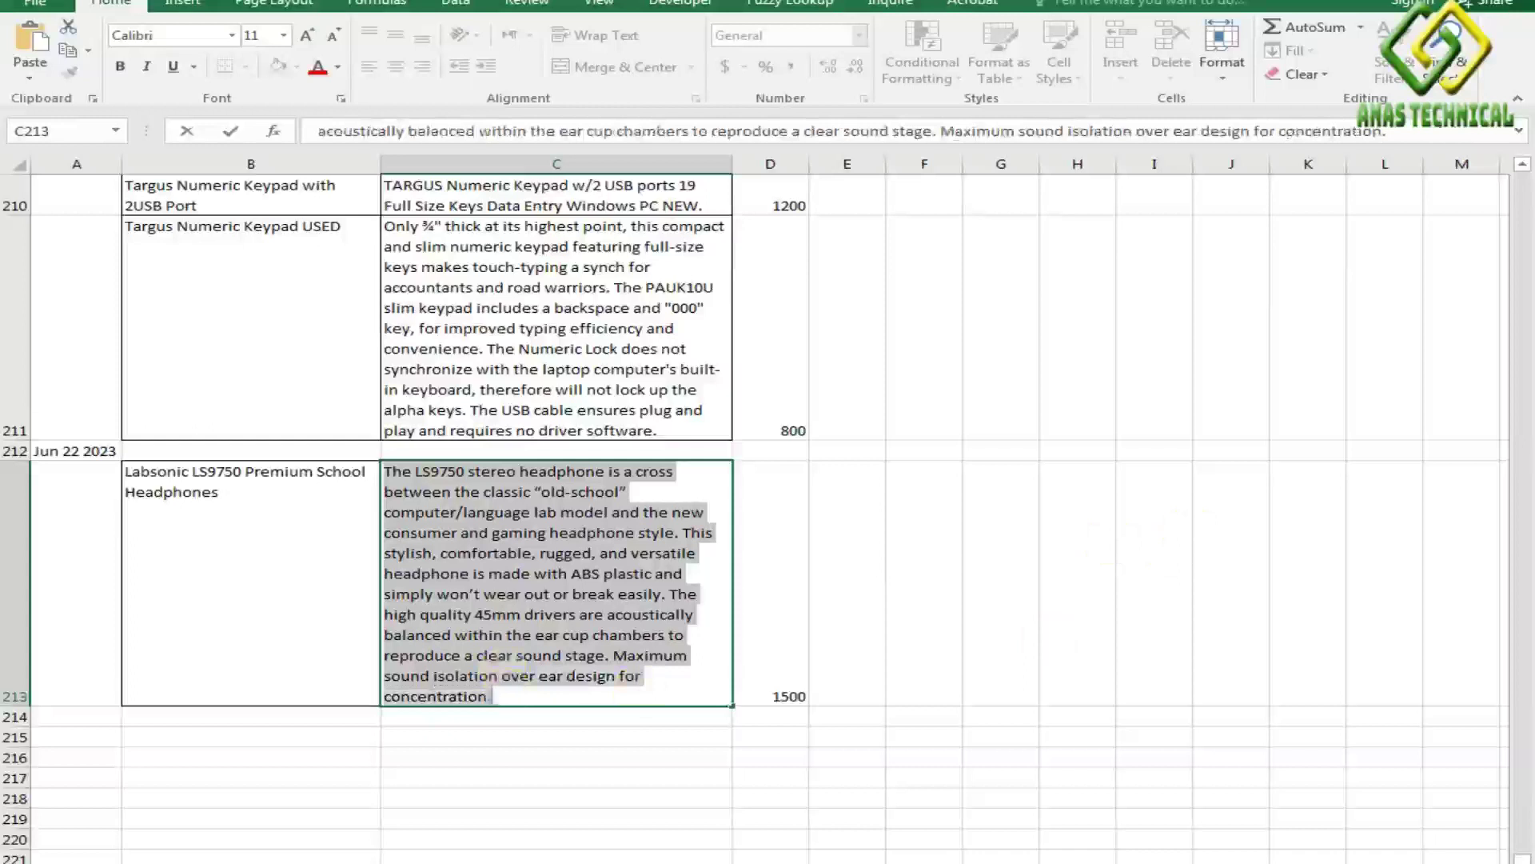
pyautogui.hotkey('alt', 'Tab')
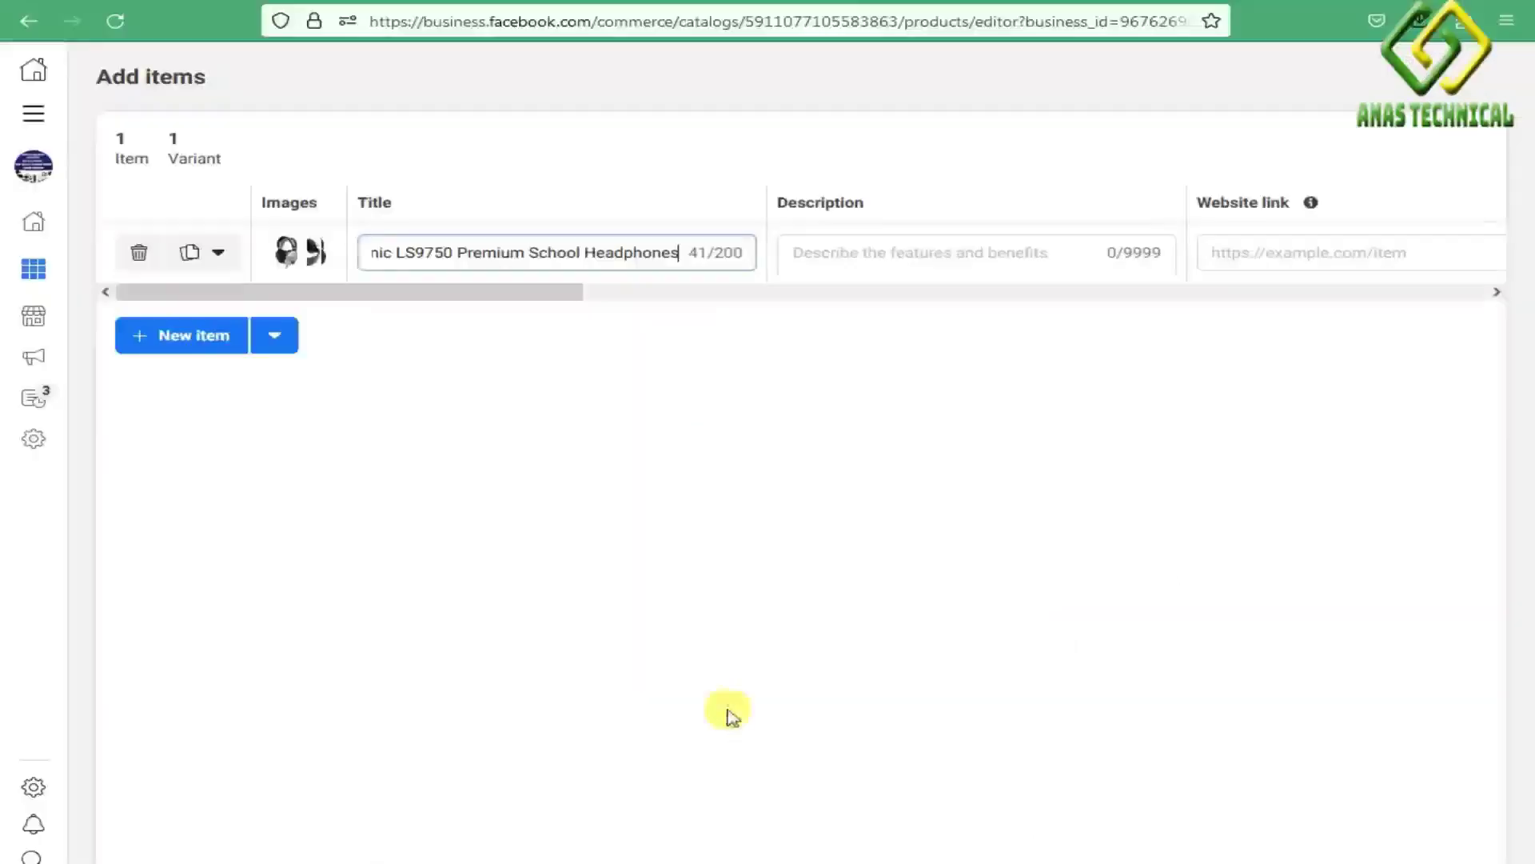
pyautogui.click(901, 253)
pyautogui.hotkey('ctrl', 'v')
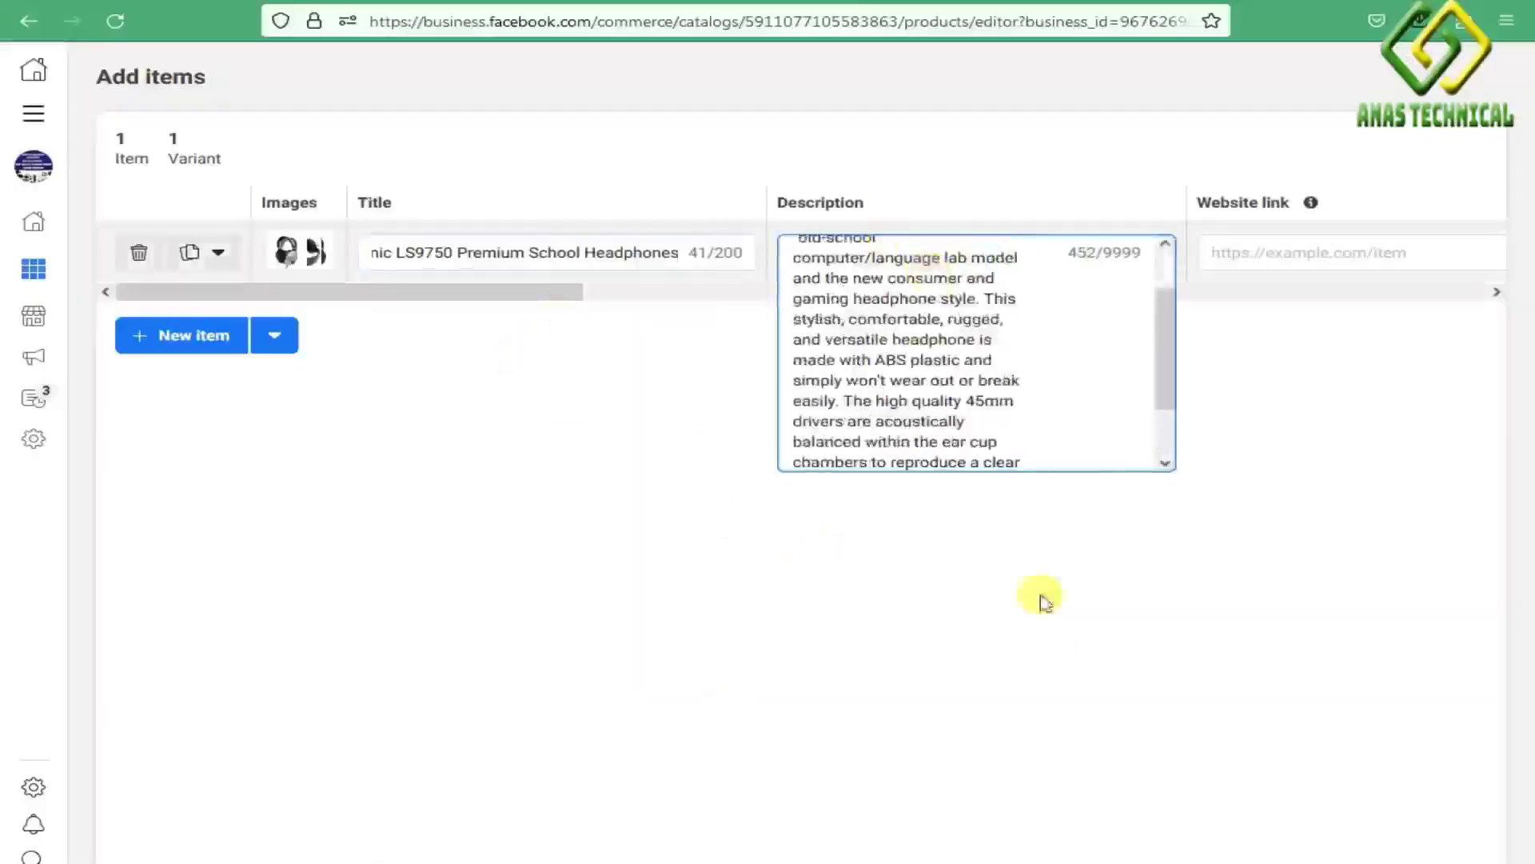
pyautogui.click(1296, 249)
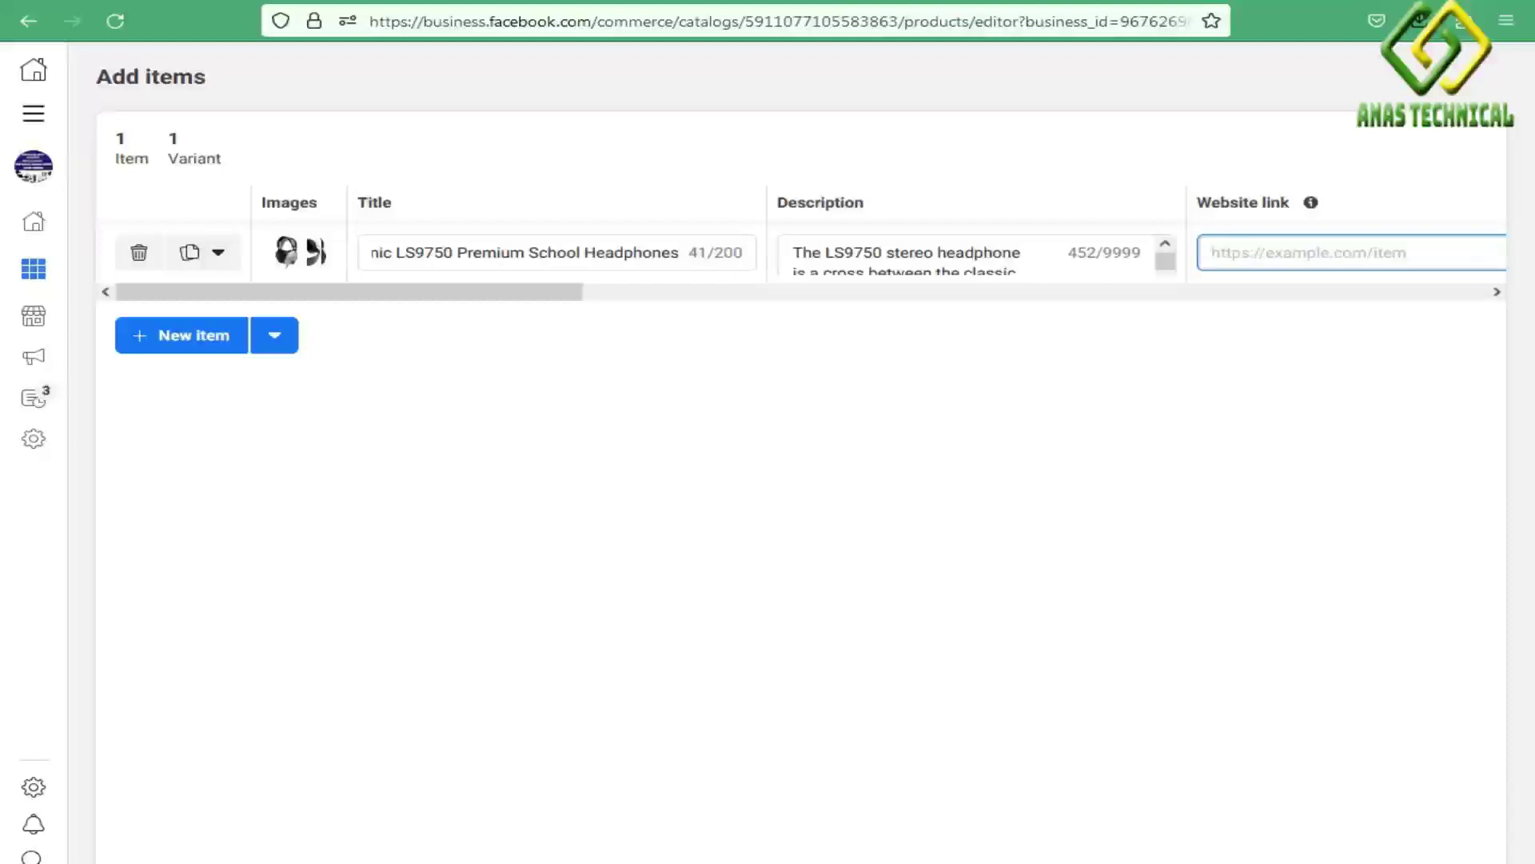
pyautogui.hotkey('alt', 'Tab')
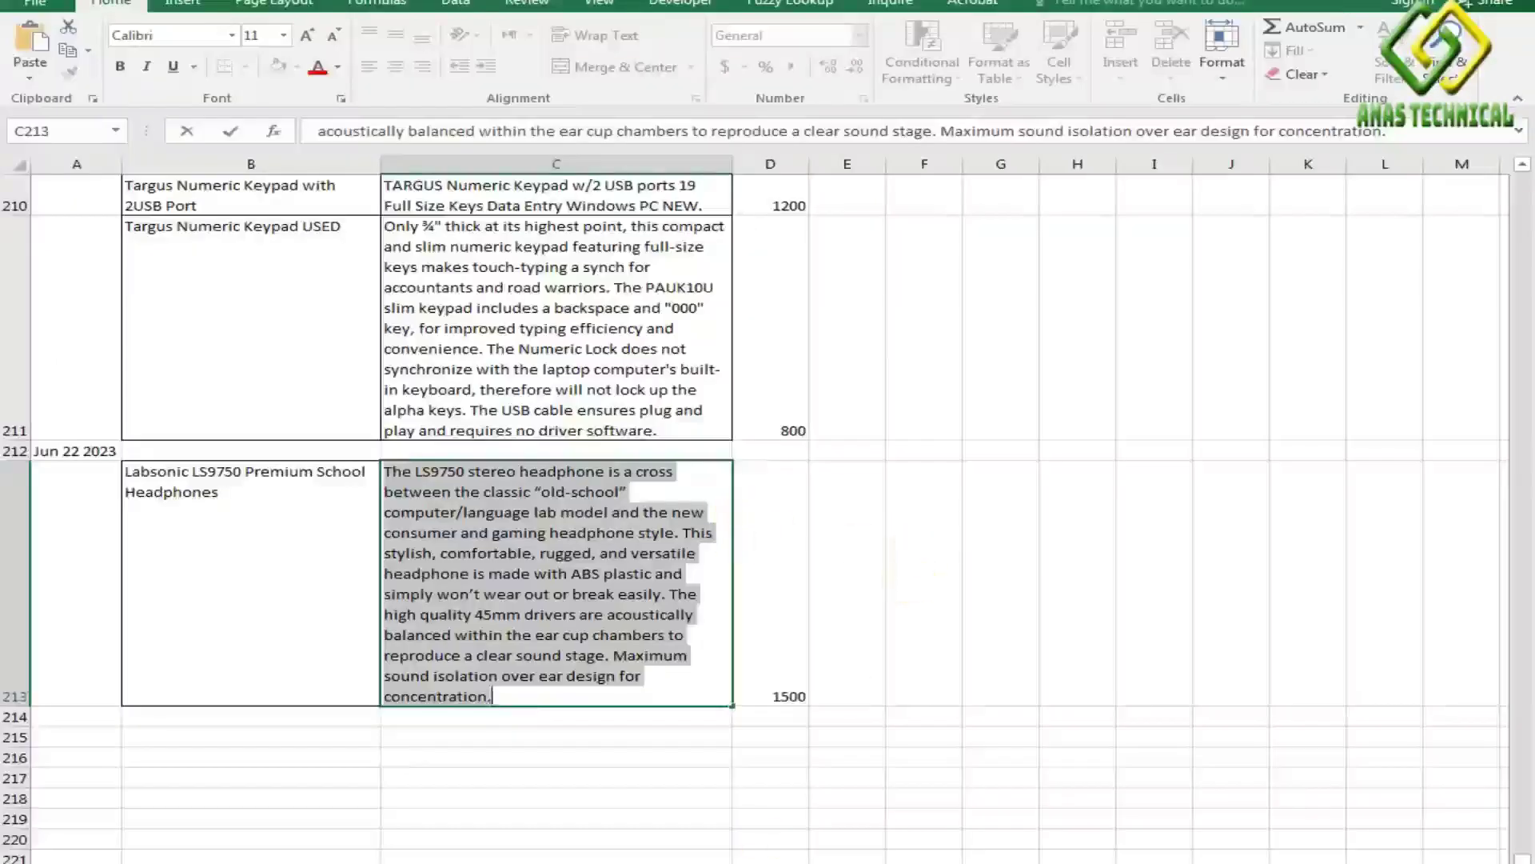
pyautogui.press('Return')
pyautogui.hotkey('alt', 'Tab')
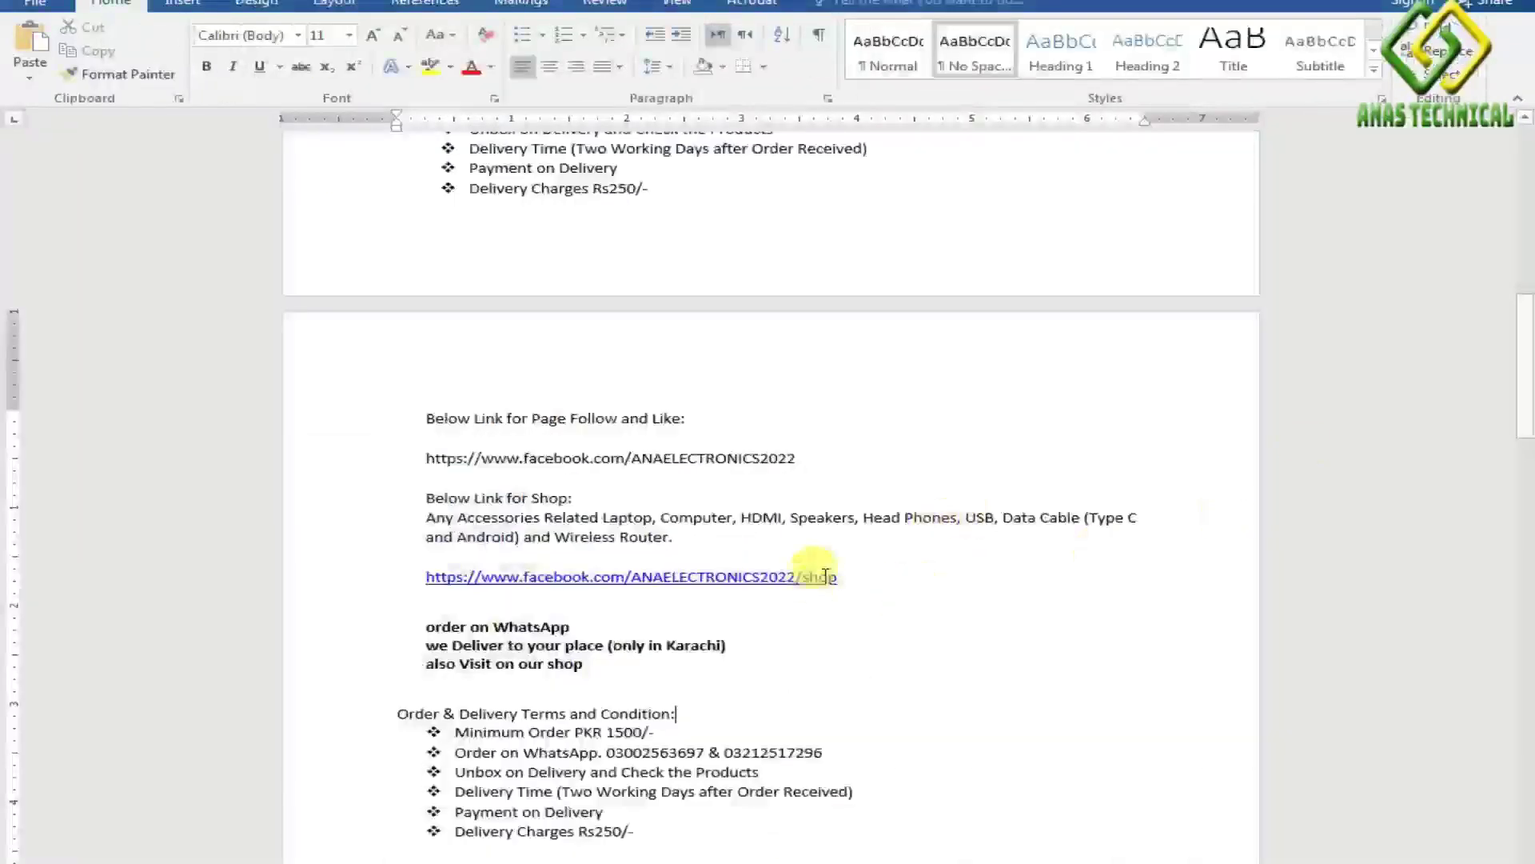
pyautogui.moveTo(837, 571); pyautogui.dragTo(427, 576)
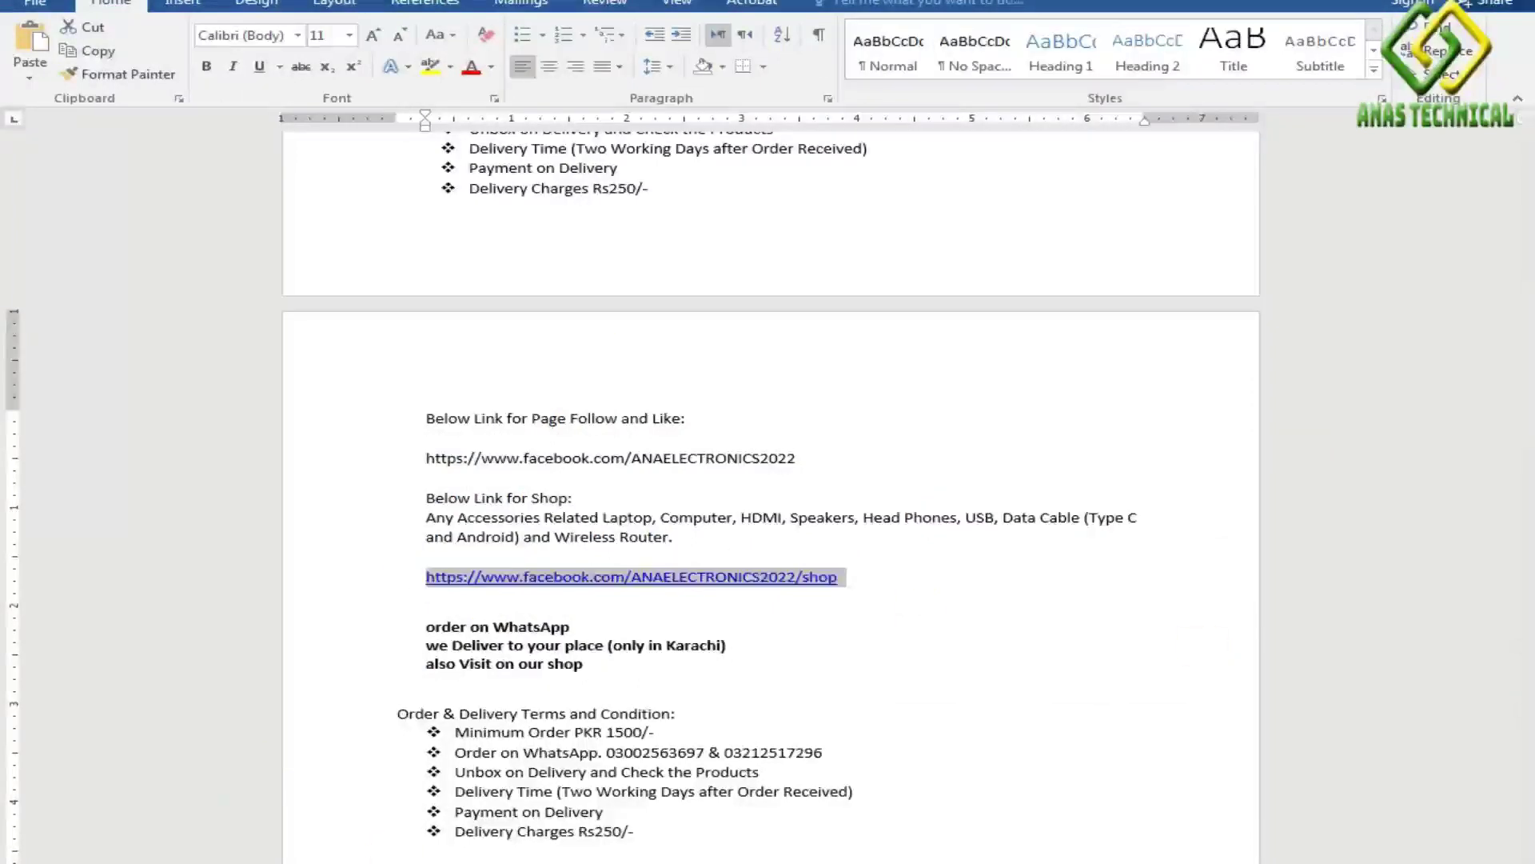
pyautogui.hotkey('alt', 'Tab')
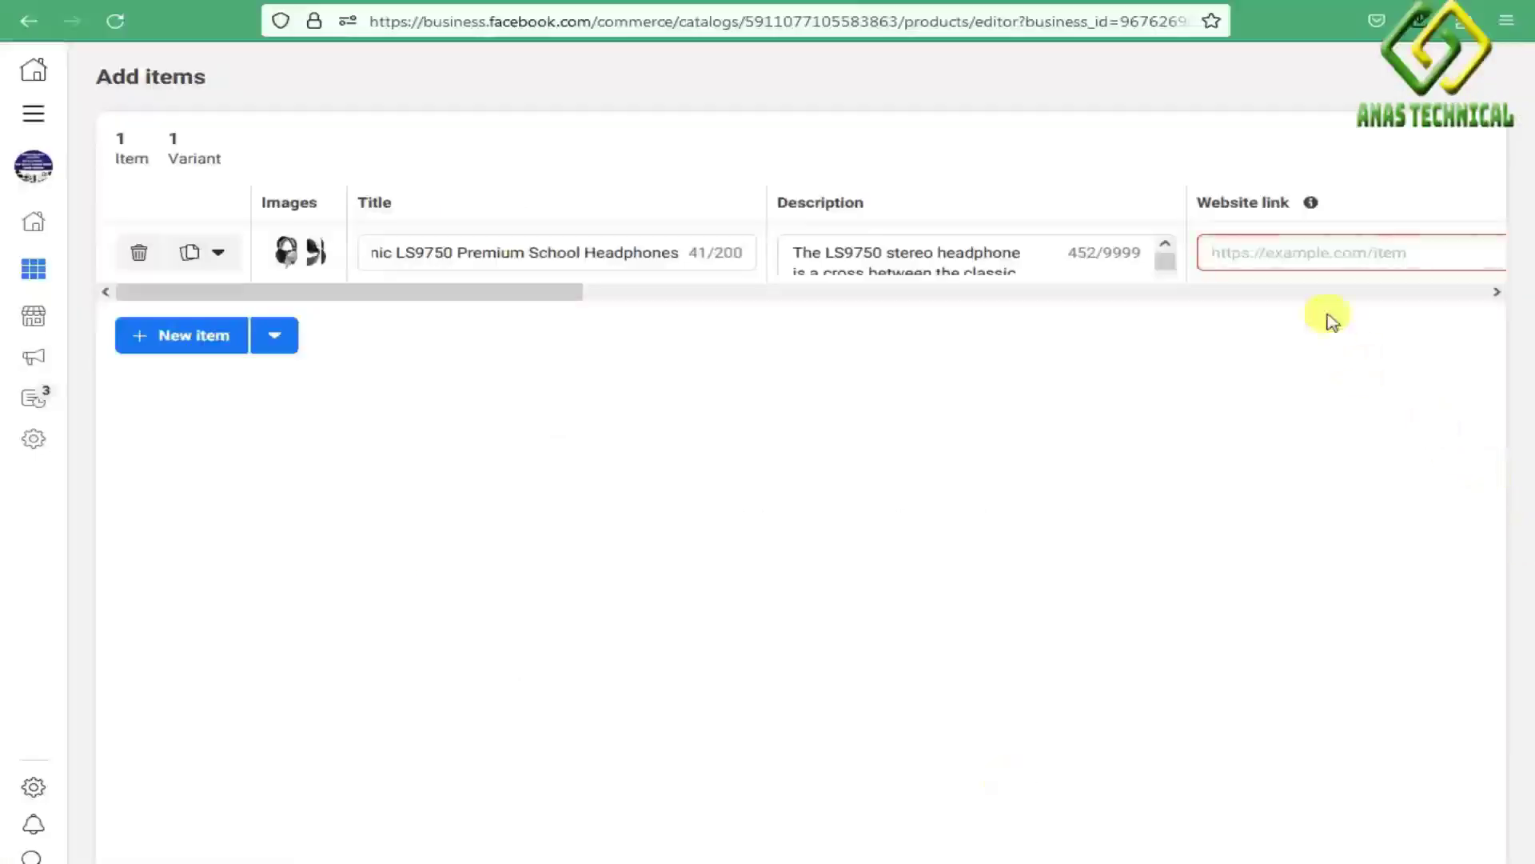
pyautogui.write('https://www.facebook.com/ANAELECTRONICS2022/shop')
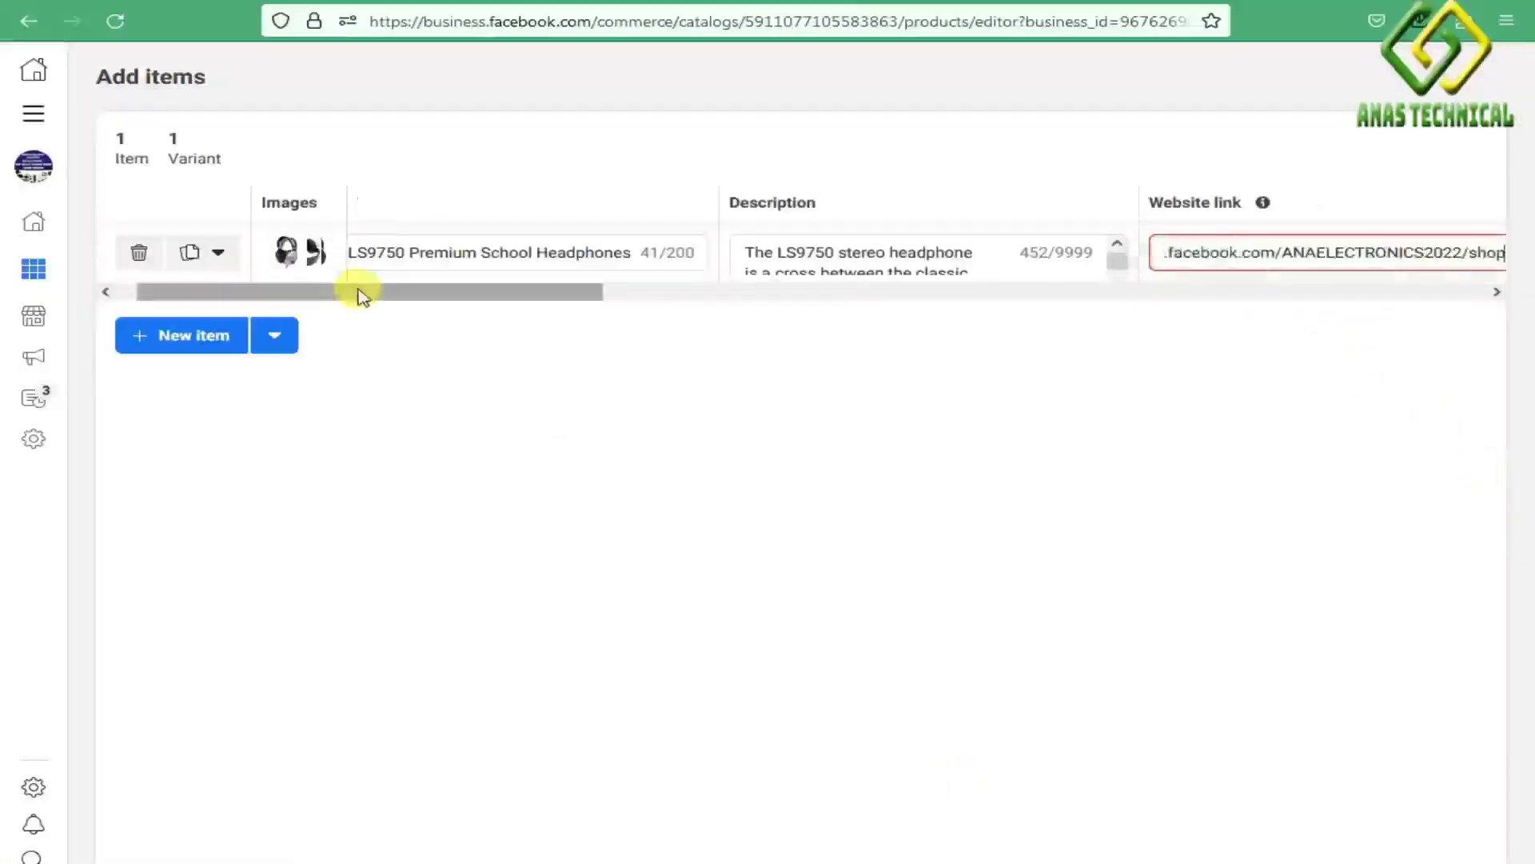
# Step: Set the item's price to PKR 2000 and enable a sale price of Rs 1500
pyautogui.moveTo(360, 295); pyautogui.dragTo(641, 295)
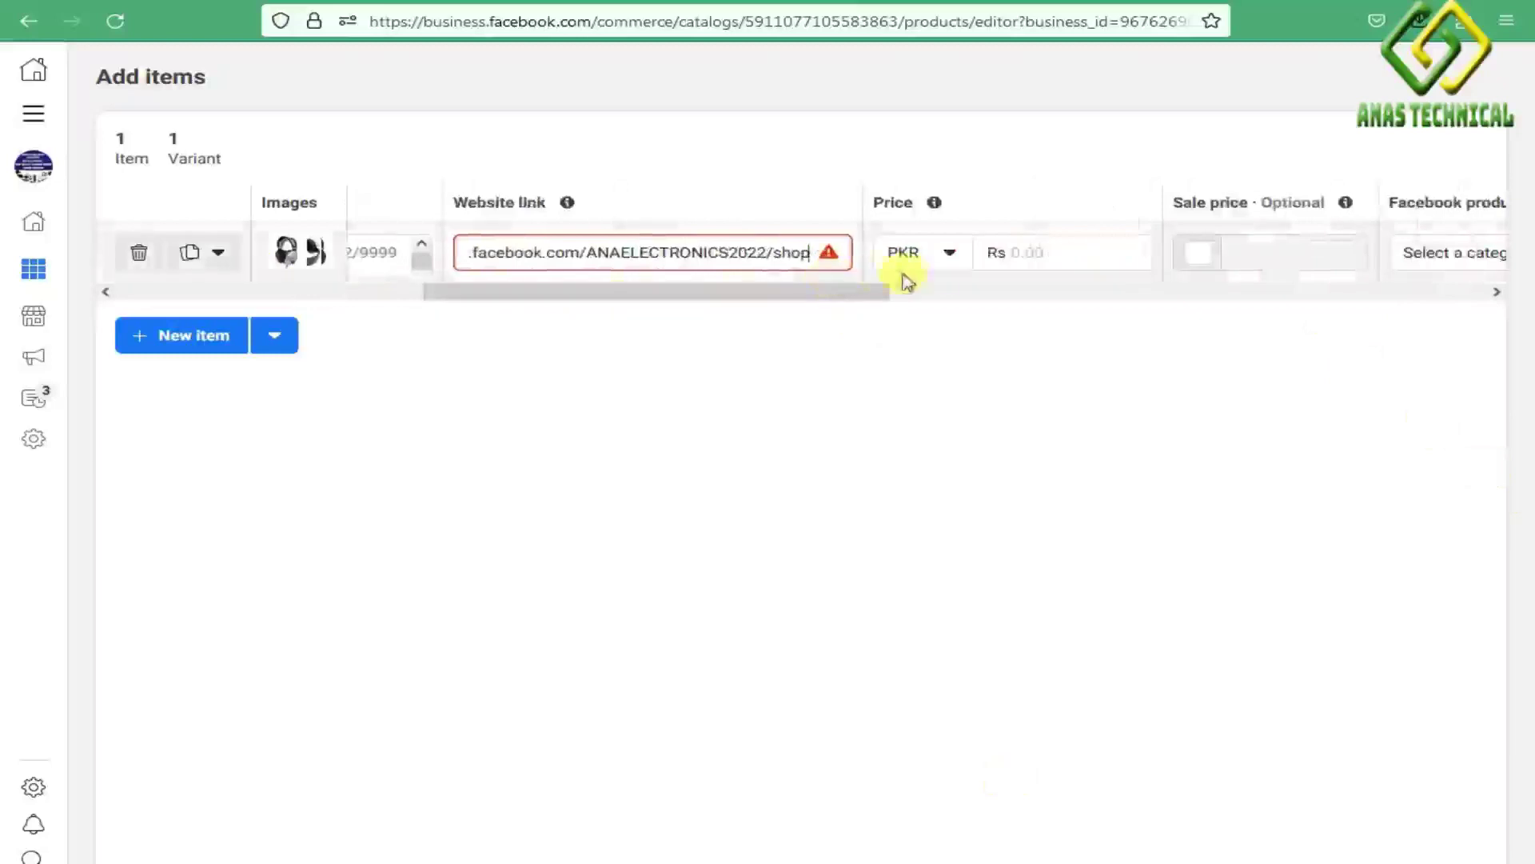
pyautogui.click(951, 256)
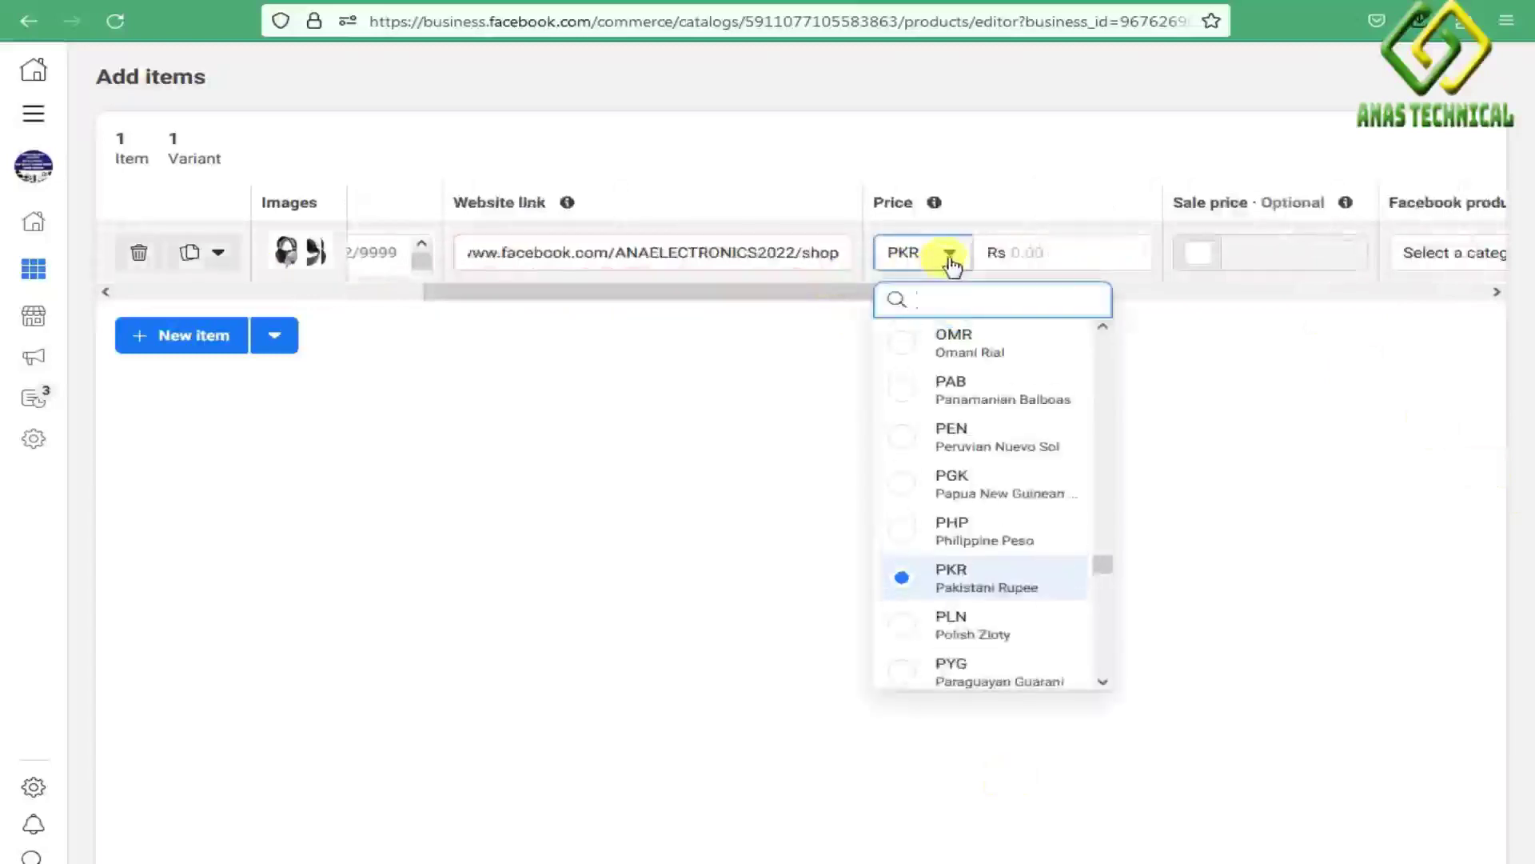
pyautogui.click(1079, 256)
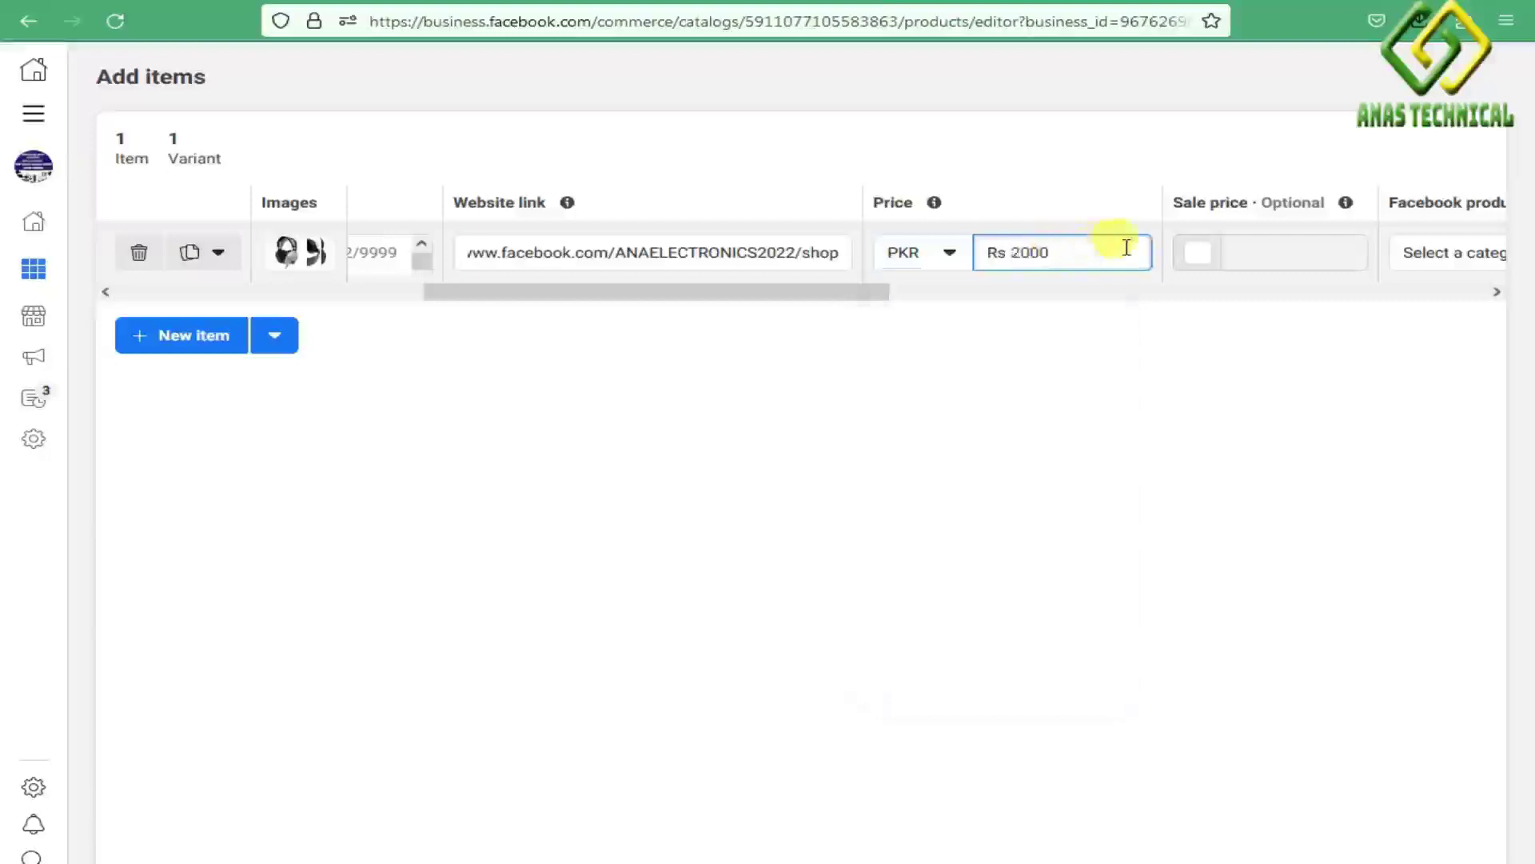
pyautogui.click(1210, 261)
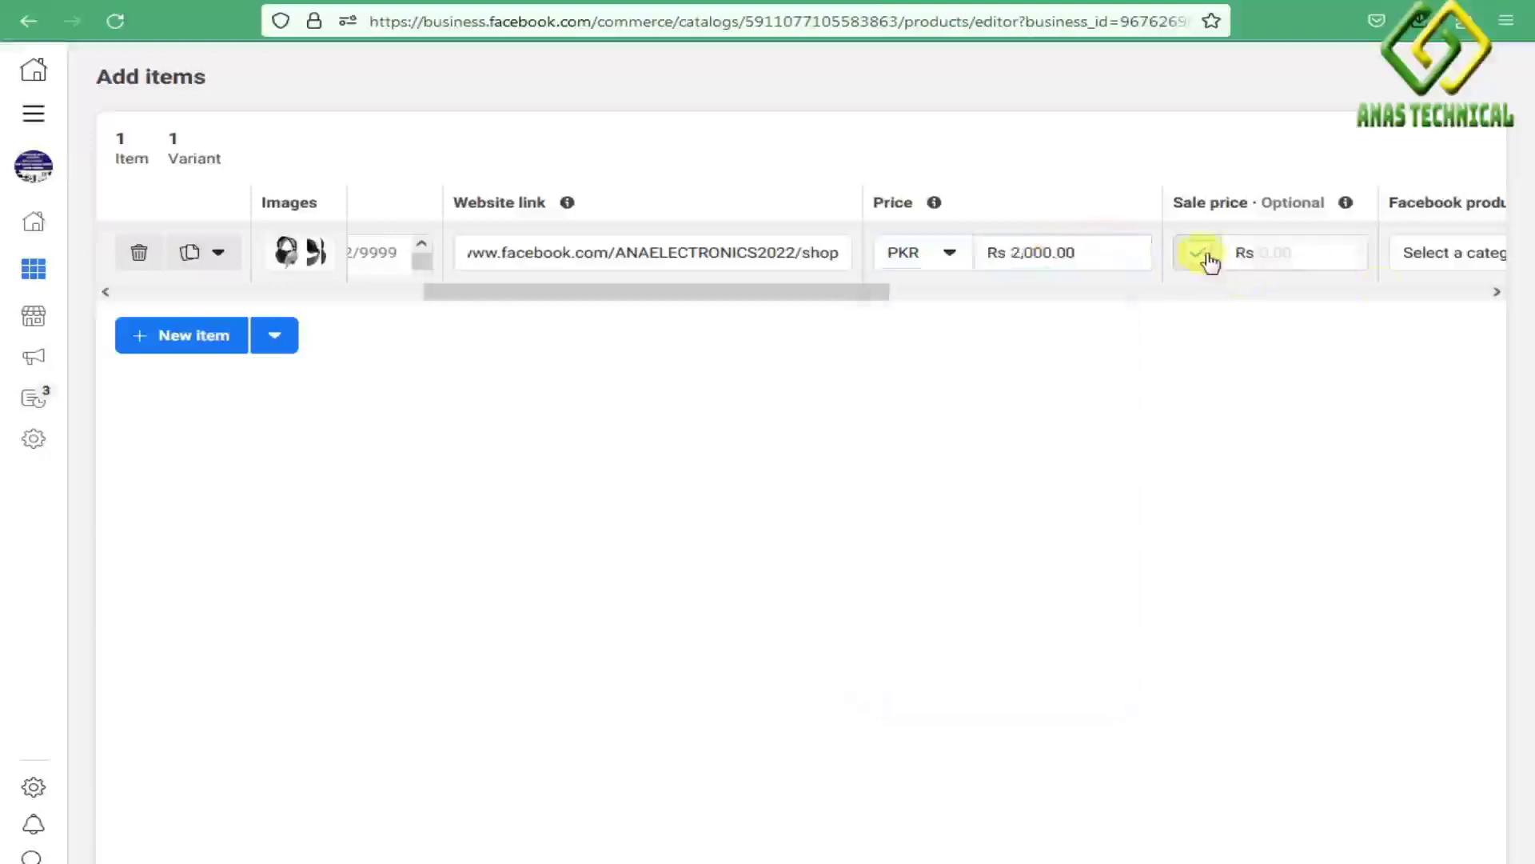
pyautogui.moveTo(822, 303); pyautogui.dragTo(934, 302)
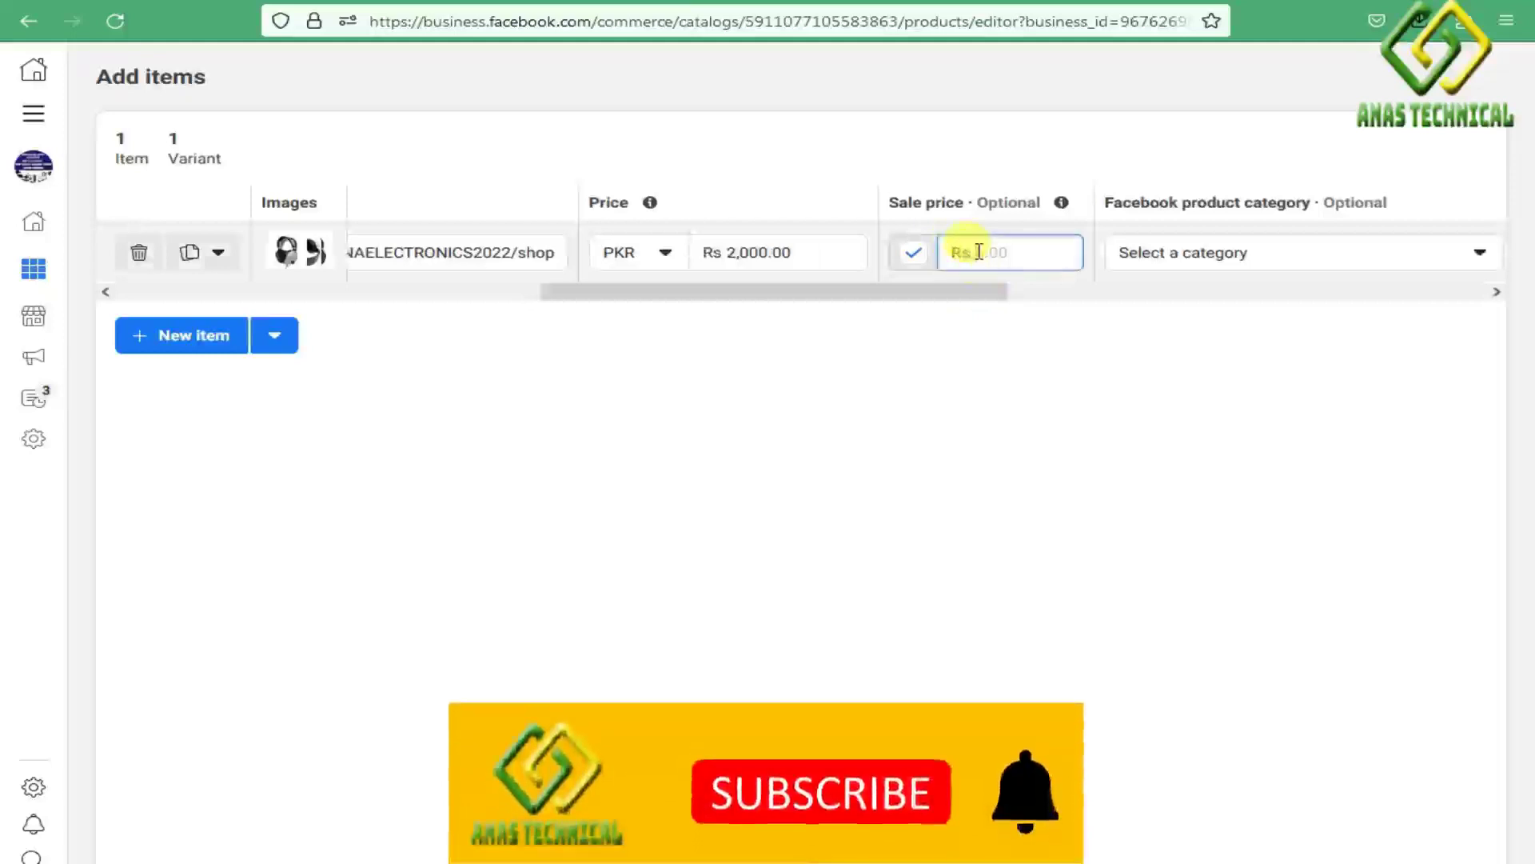
pyautogui.click(970, 251)
pyautogui.write('1500')
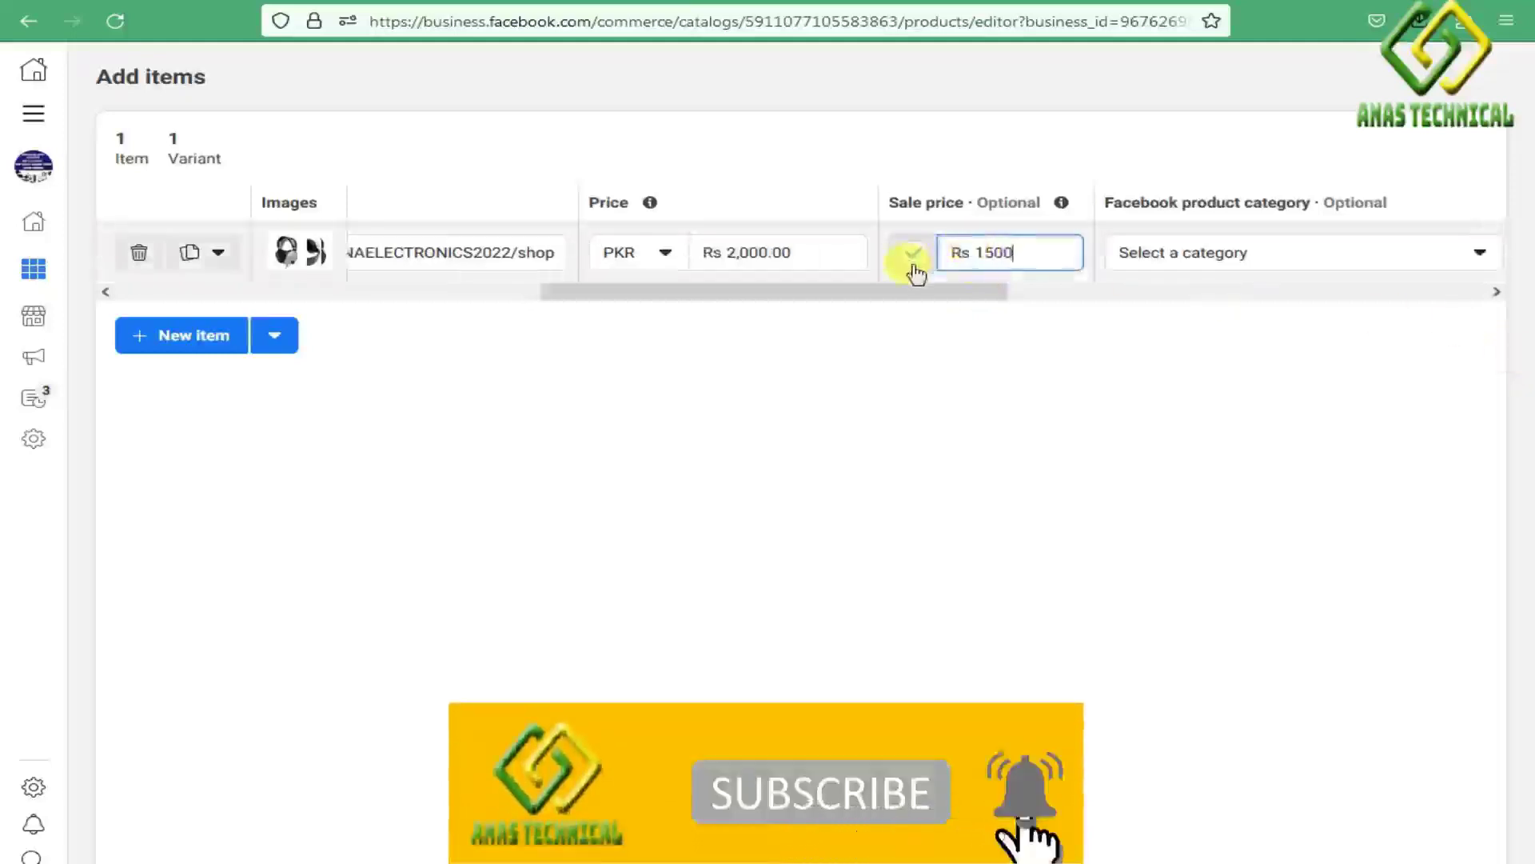
# Step: Set the item's Facebook product category to Electronics > Computers & Tablets
pyautogui.moveTo(927, 306); pyautogui.dragTo(1064, 309)
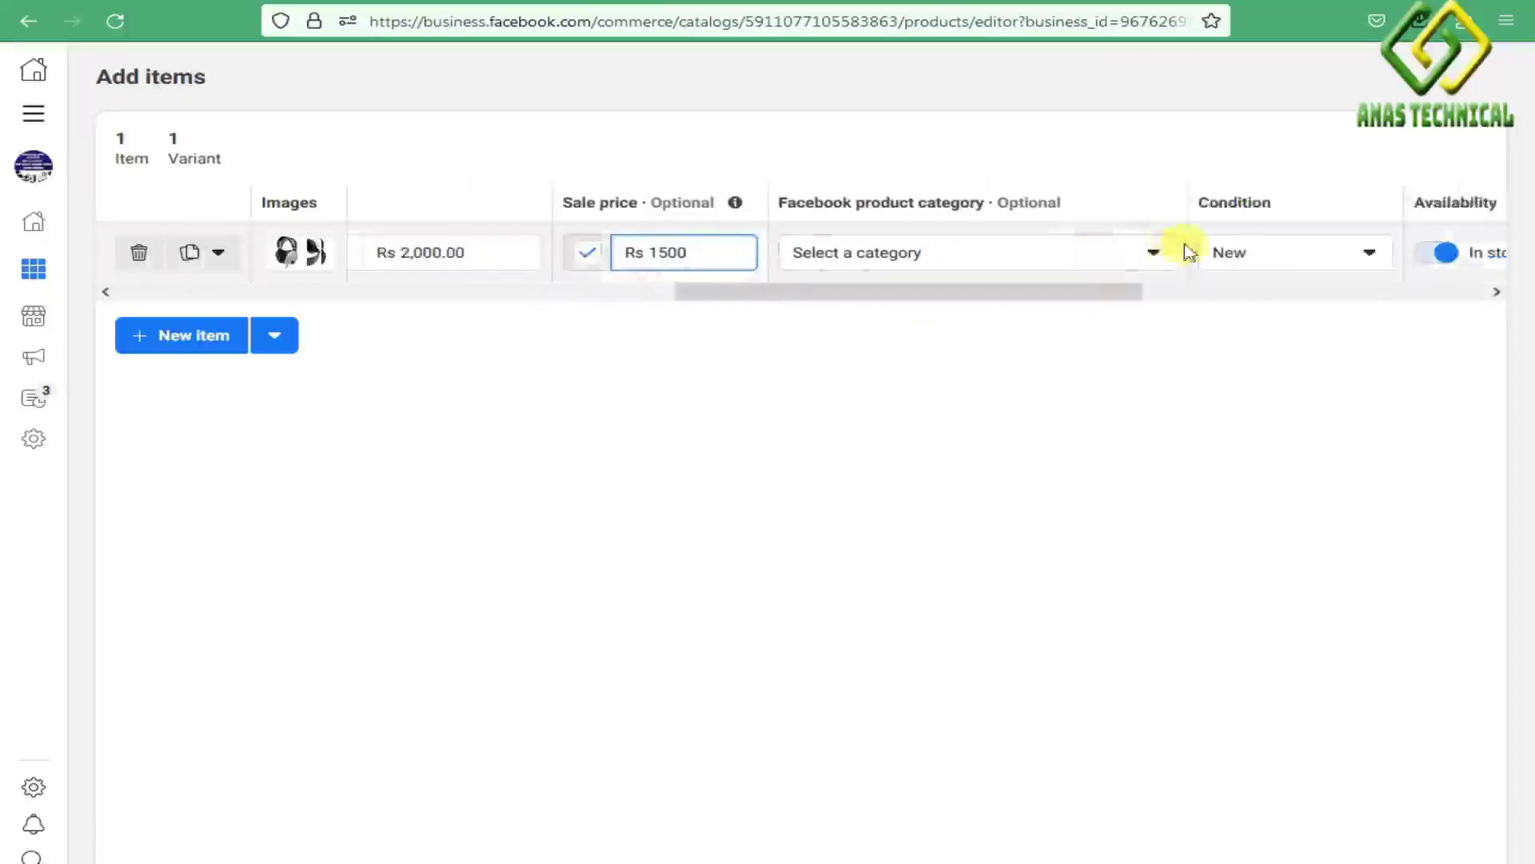
pyautogui.click(1154, 254)
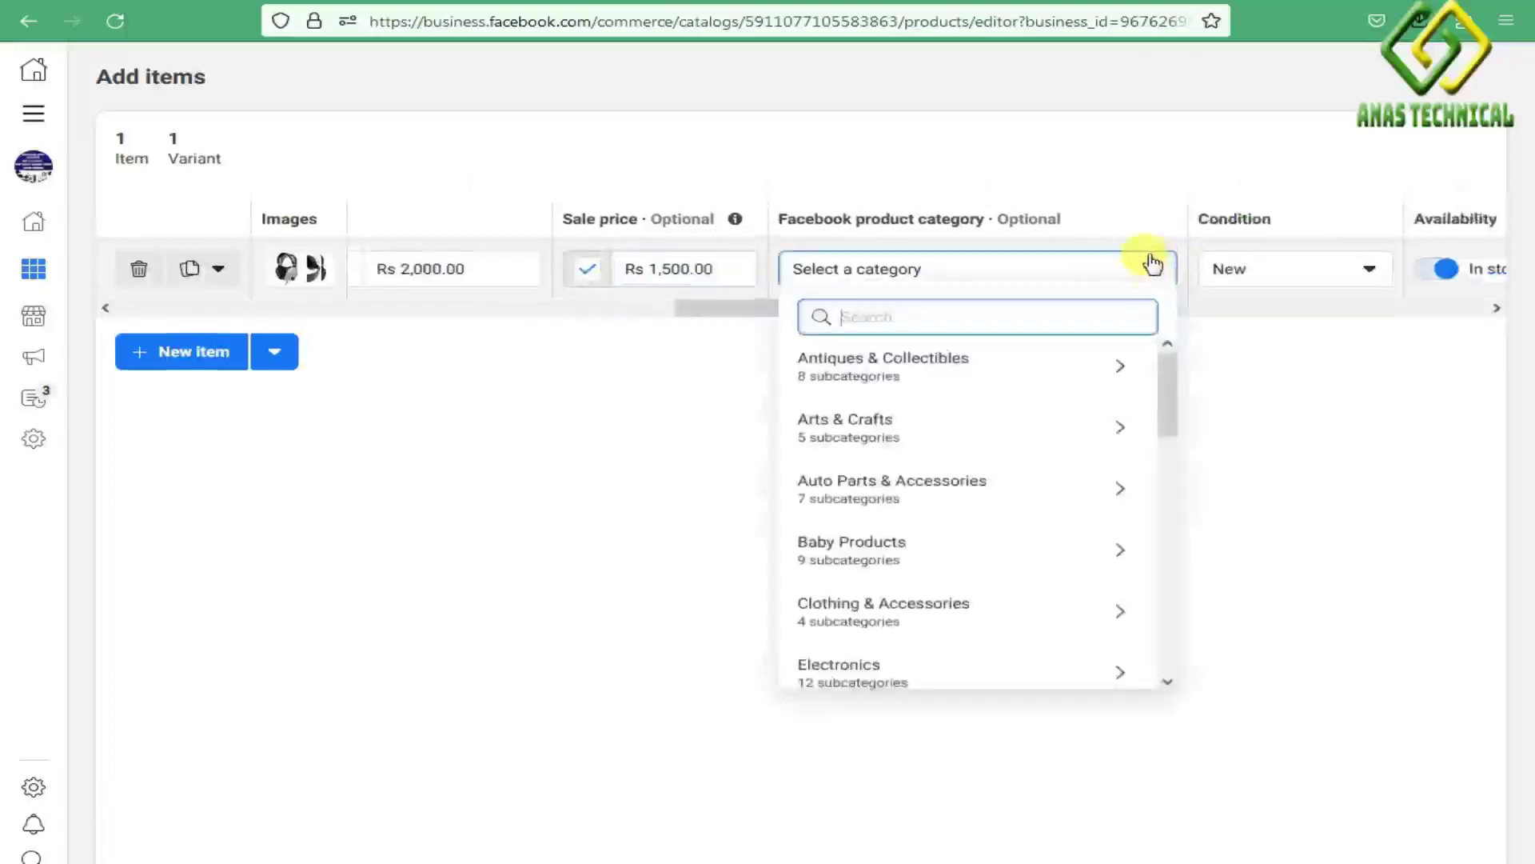
pyautogui.click(844, 677)
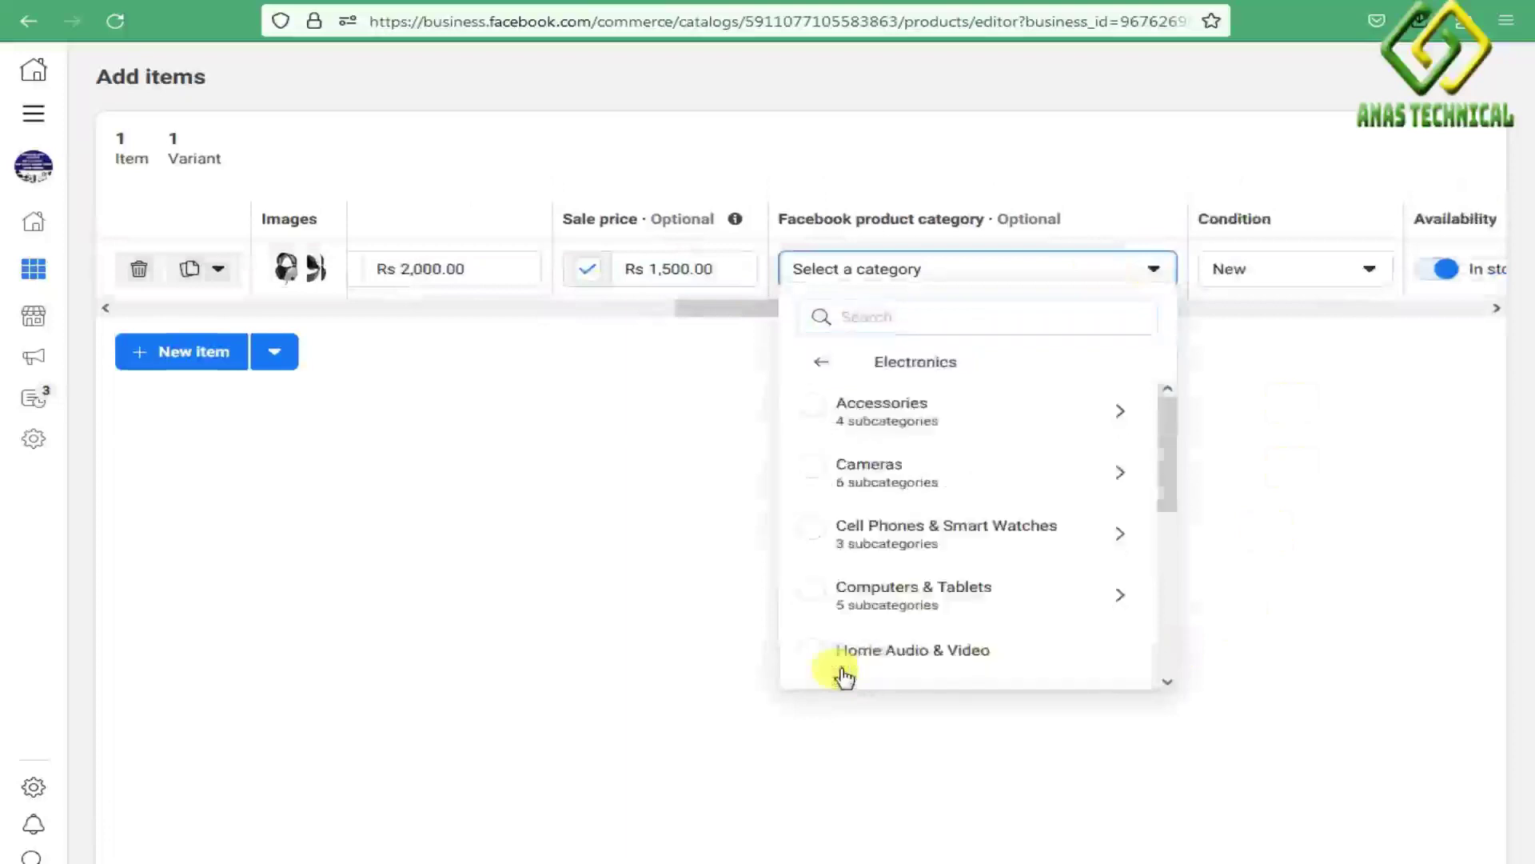
pyautogui.click(912, 596)
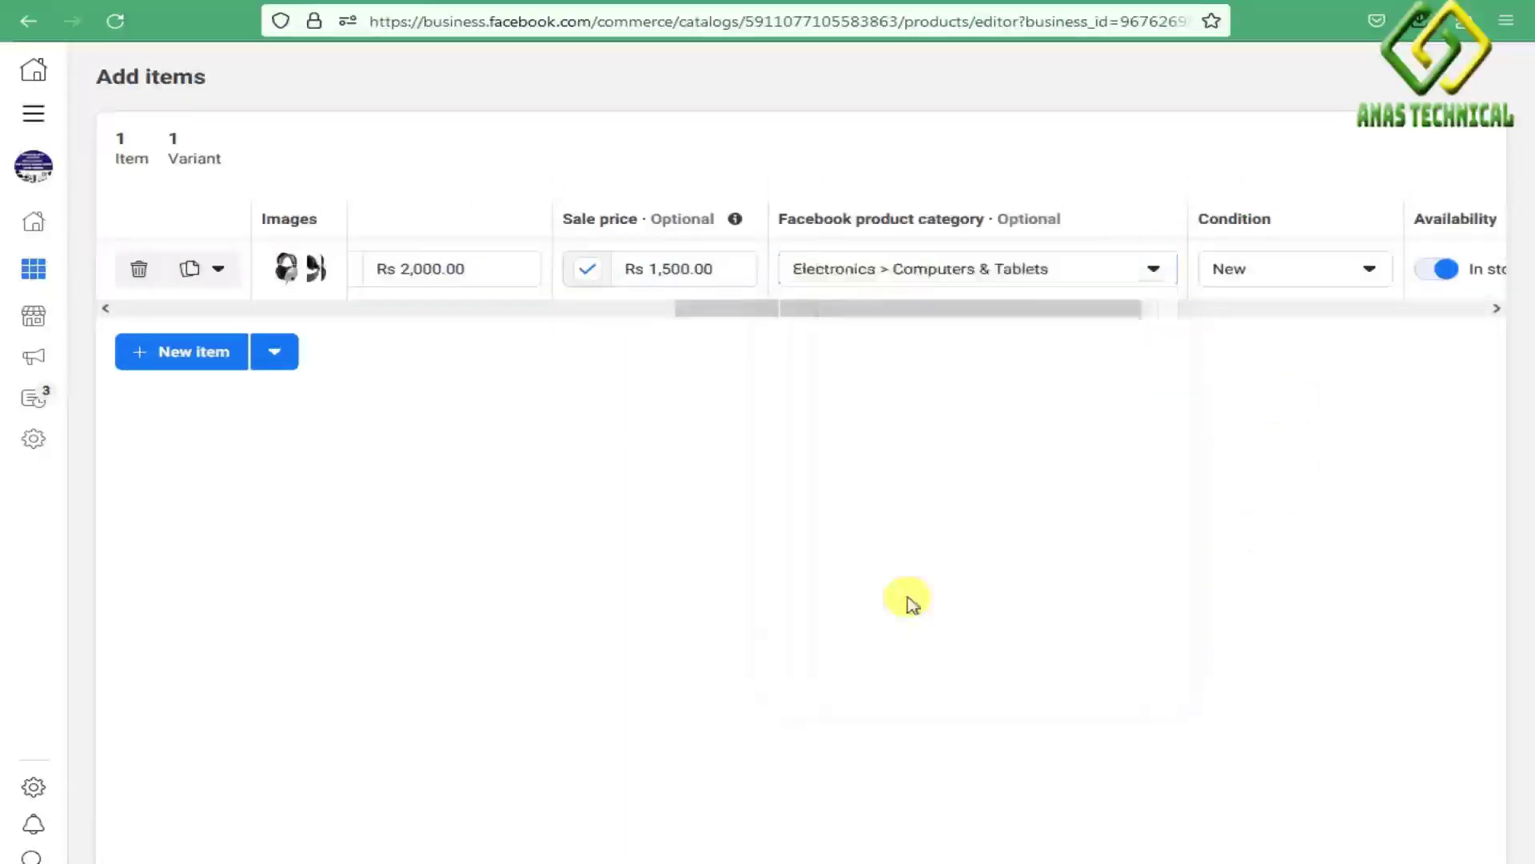
# Step: Set the item's condition to Used (like new)
pyautogui.click(876, 293)
pyautogui.click(865, 260)
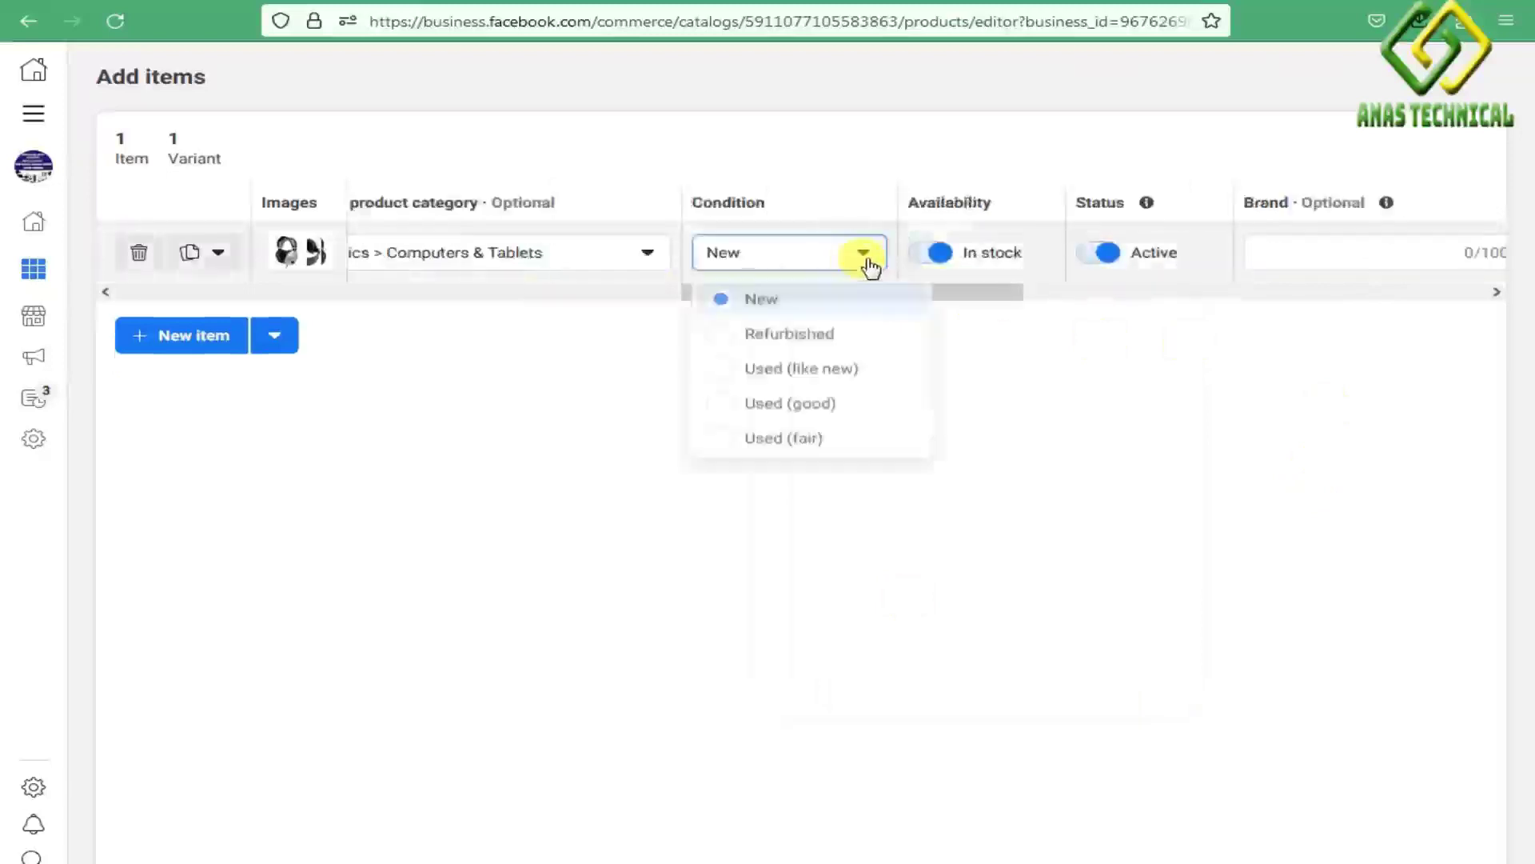
pyautogui.click(832, 384)
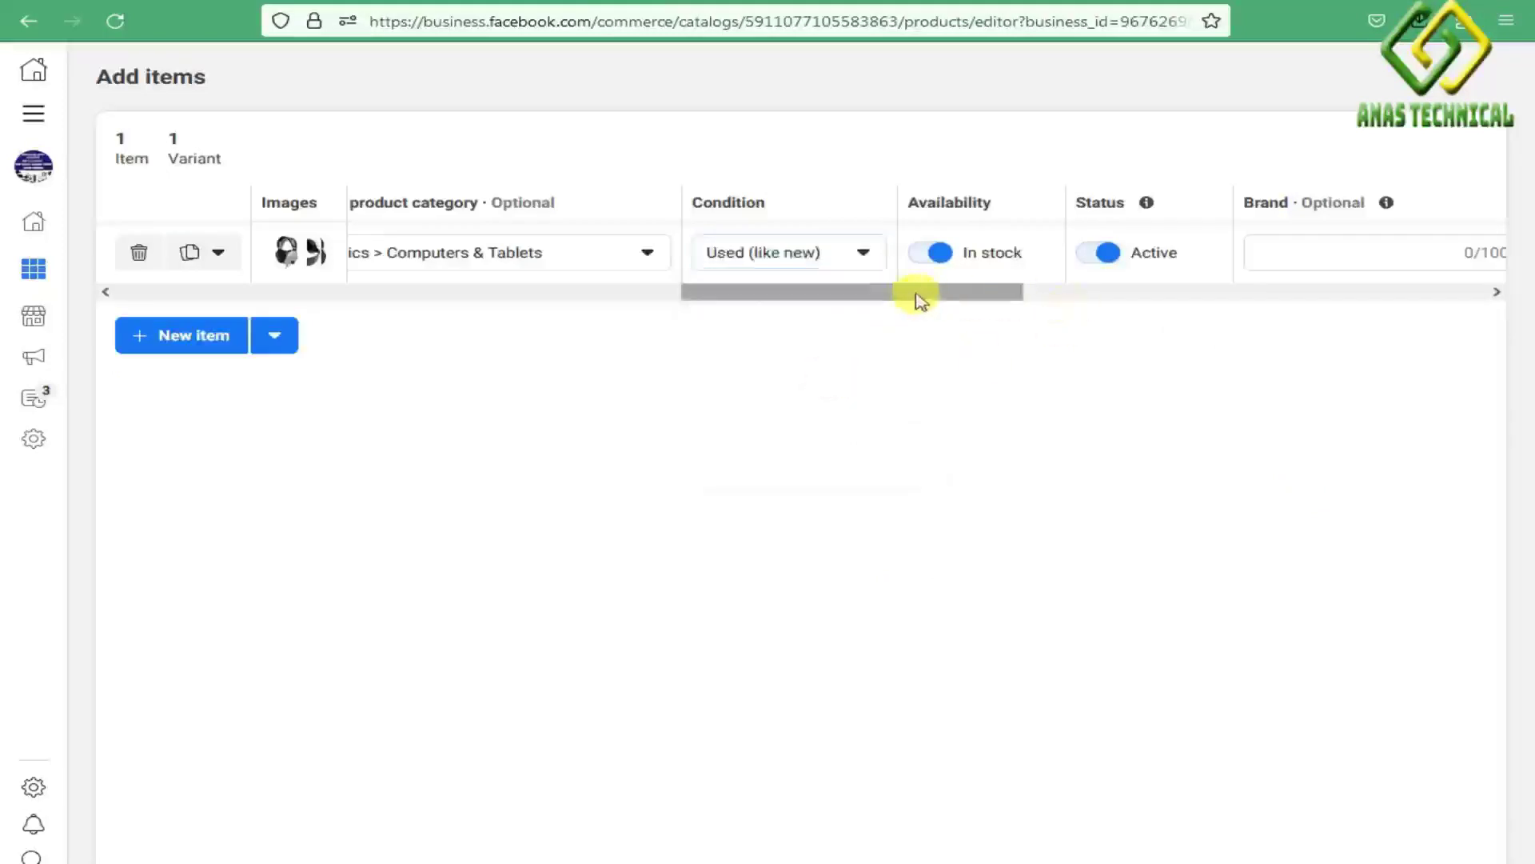
pyautogui.moveTo(928, 296); pyautogui.dragTo(271, 339)
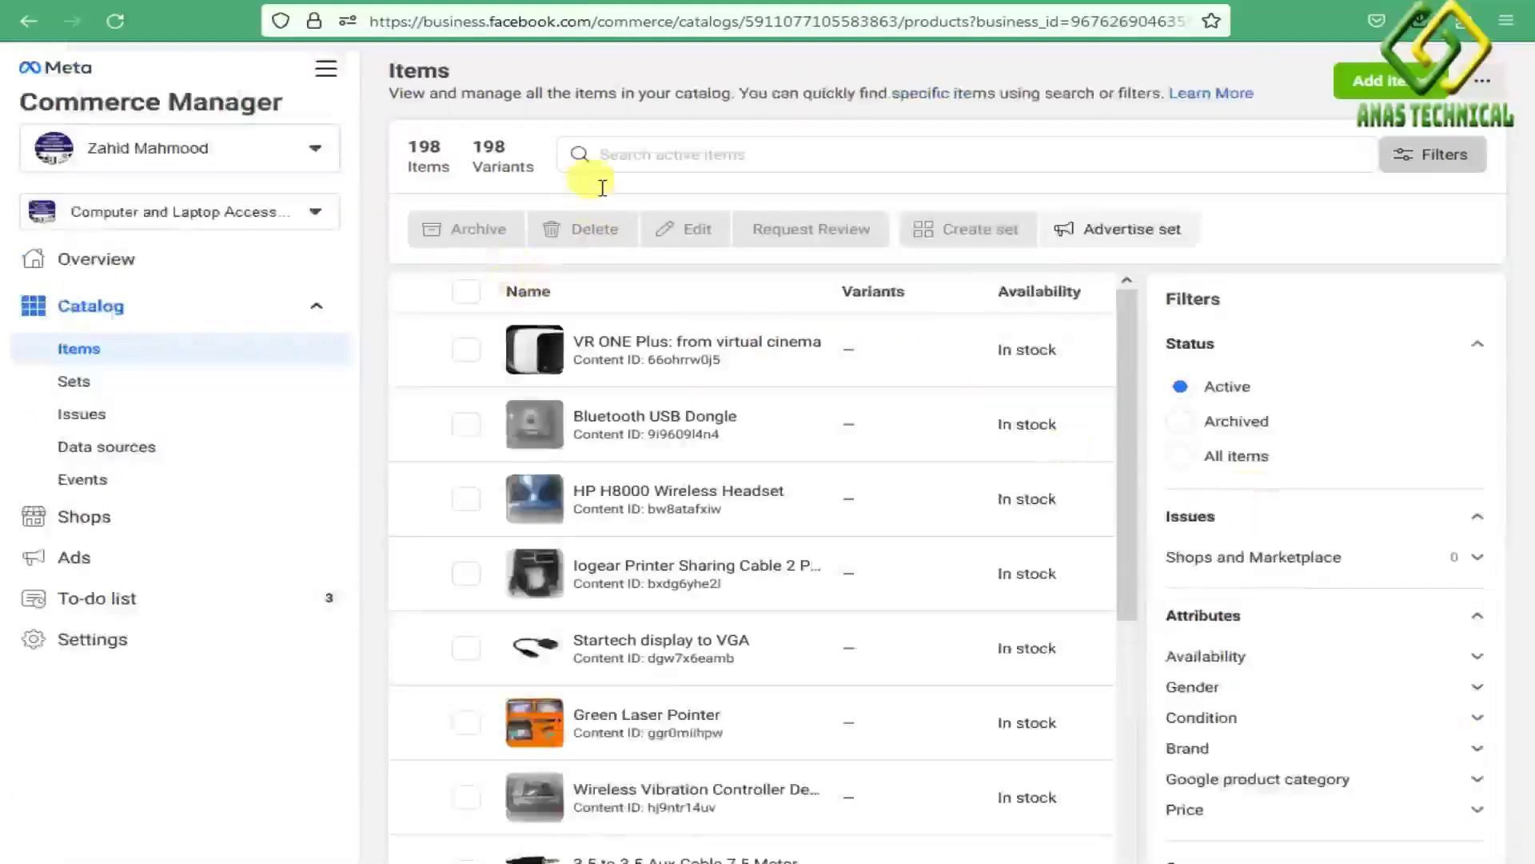
# Step: Search the catalog items for "lab" and open the Labsonic LS9750 Premium School Headphones details to review them
pyautogui.click(650, 154)
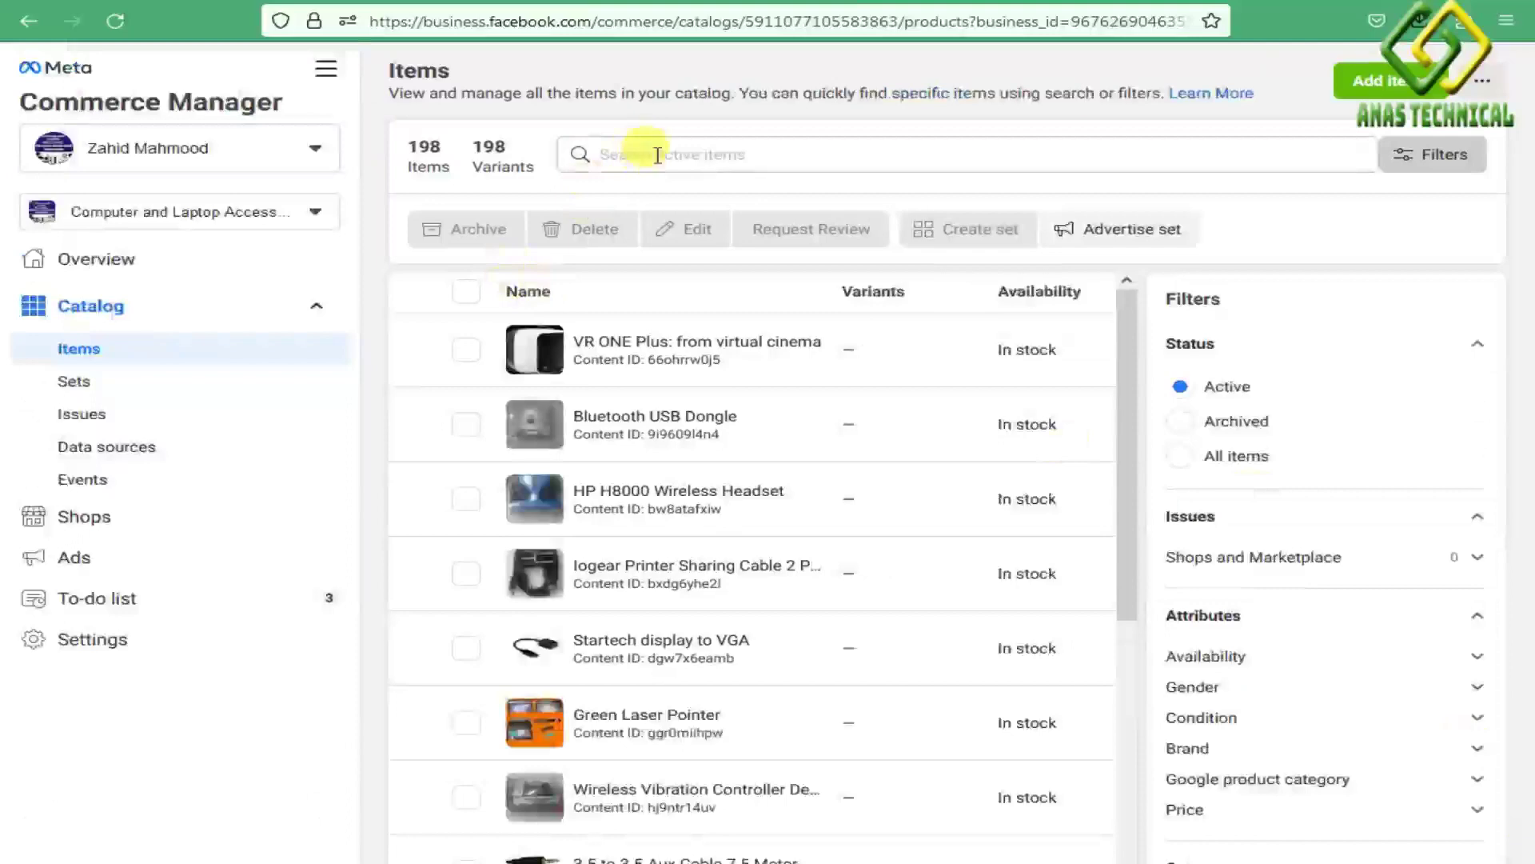
pyautogui.click(642, 150)
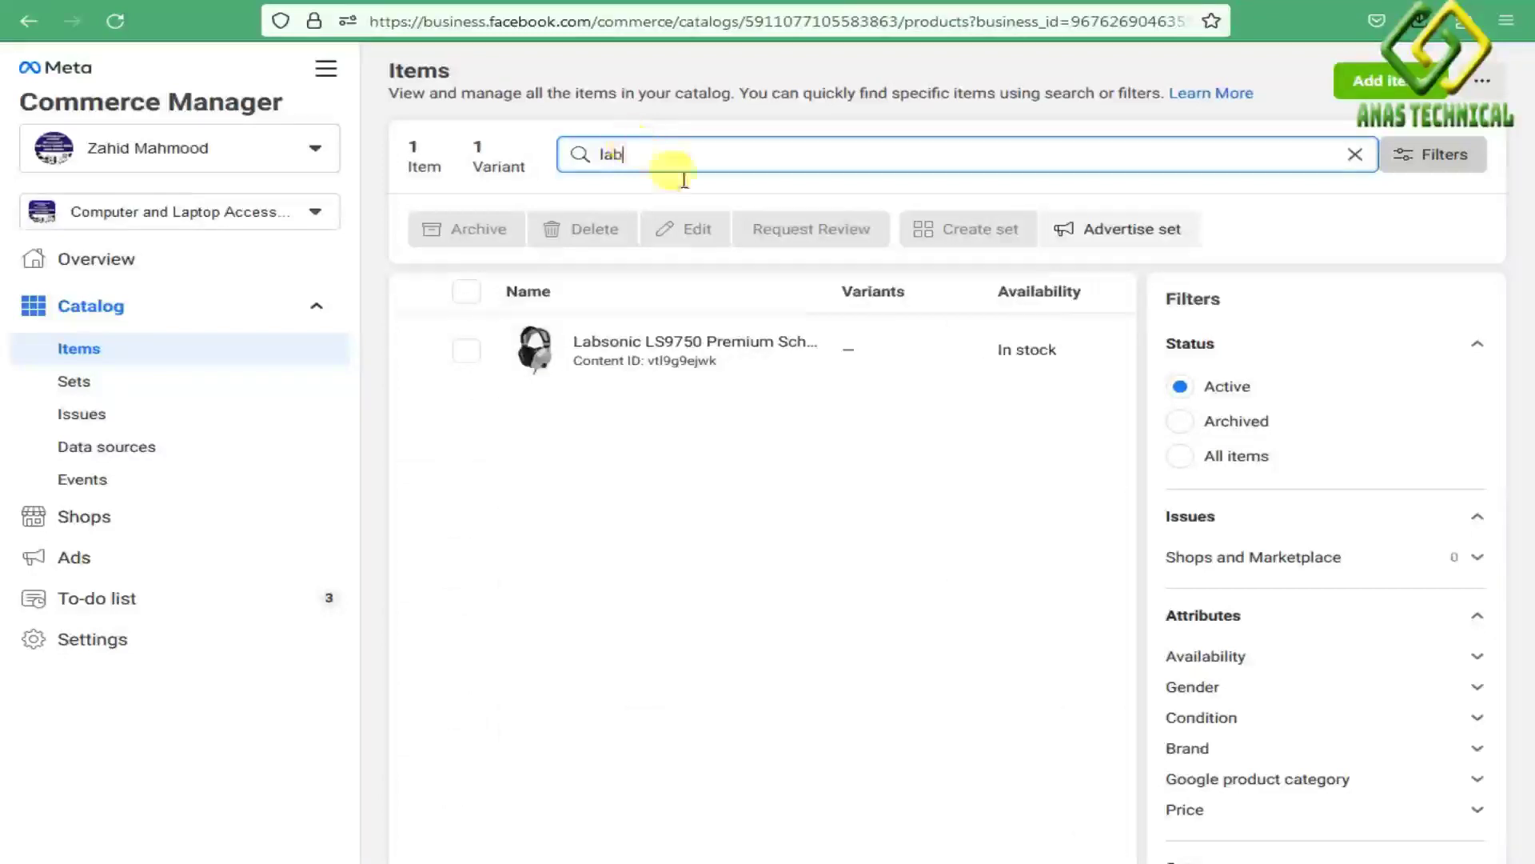
pyautogui.click(666, 361)
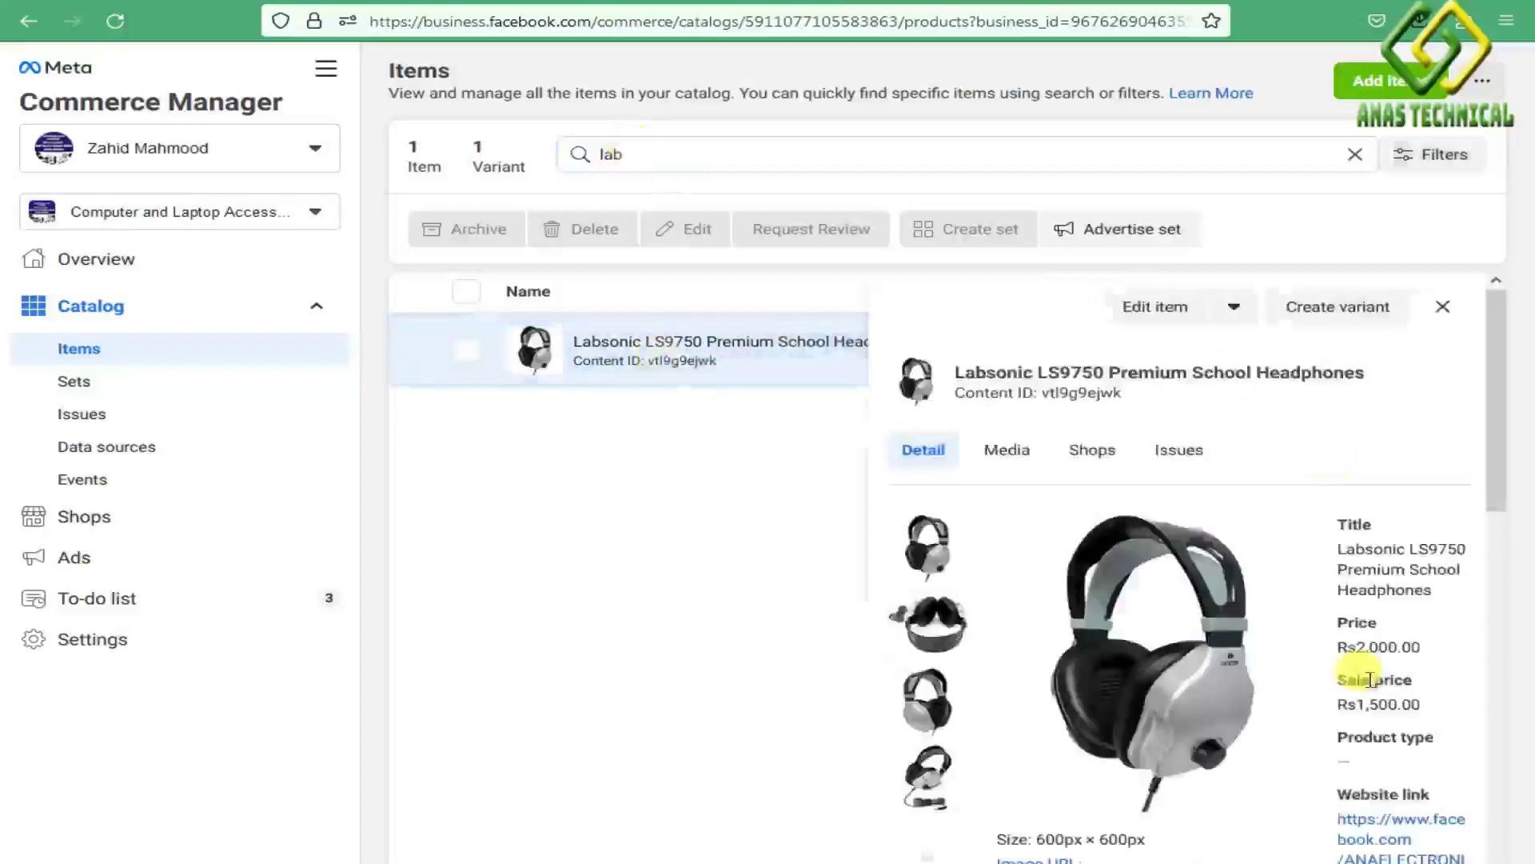
pyautogui.moveTo(1504, 432); pyautogui.dragTo(1522, 376)
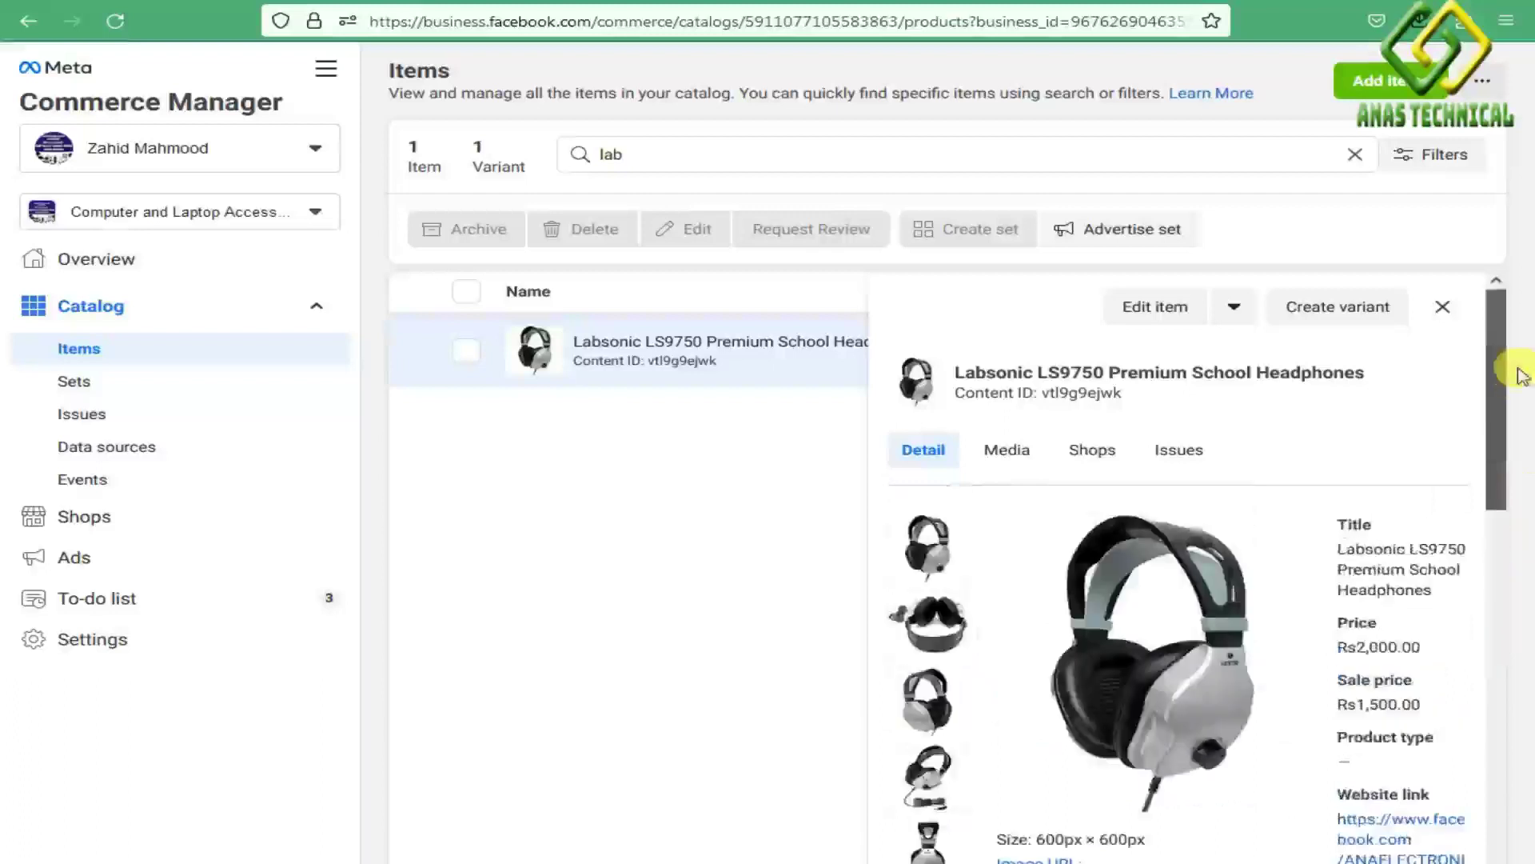